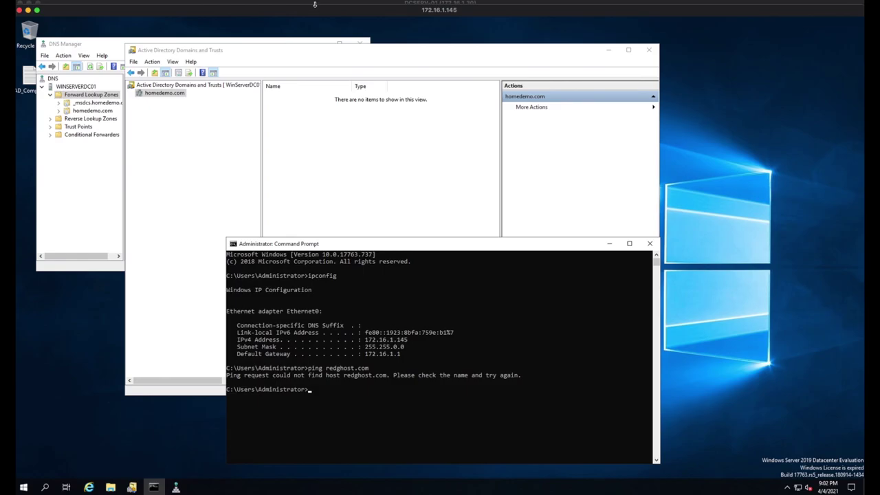
Compare the domains listed in Active Directory Domains and Trusts on DCSERV-01 and on the 172.16.1.145 server.
left_click(313, 5)
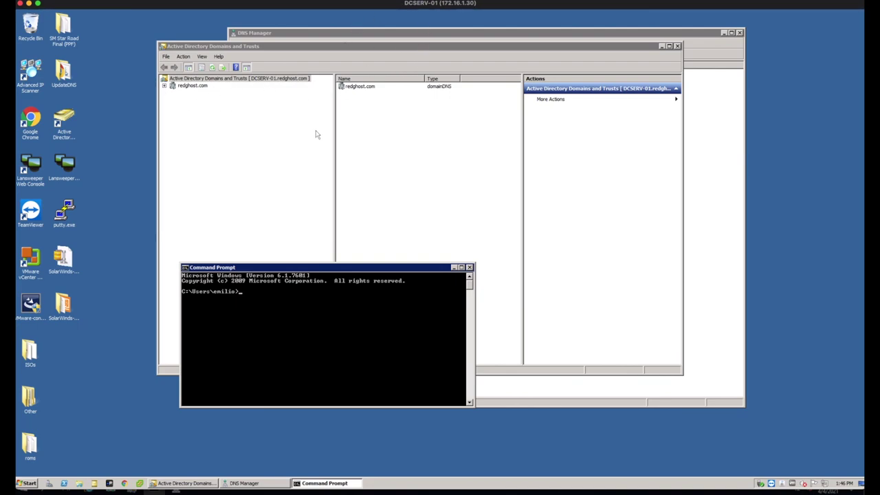
left_click(185, 91)
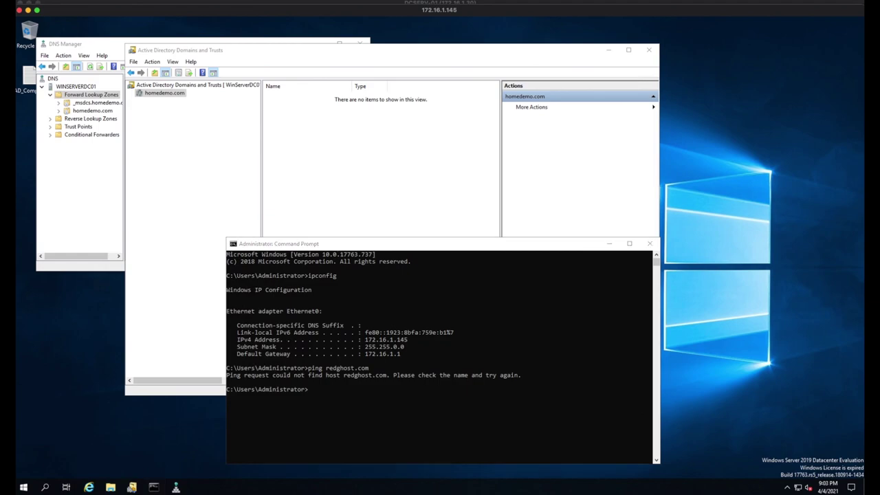
left_click(169, 100)
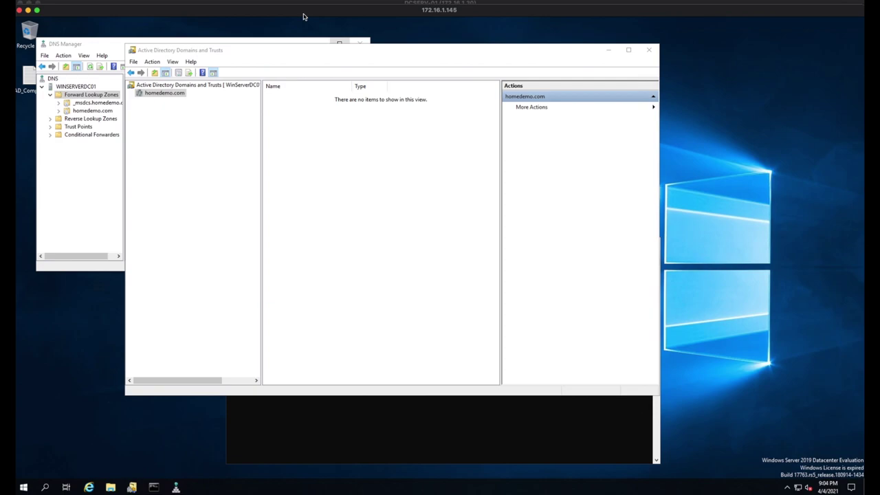
left_click(196, 130)
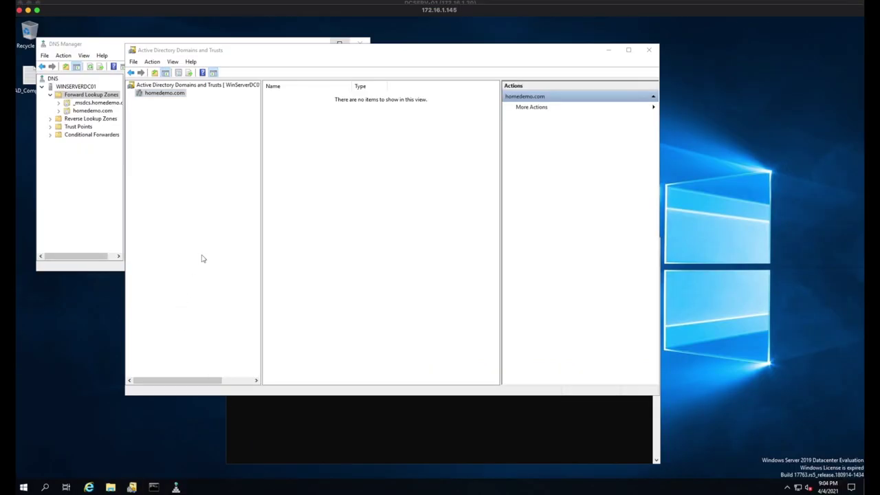
left_click(157, 94)
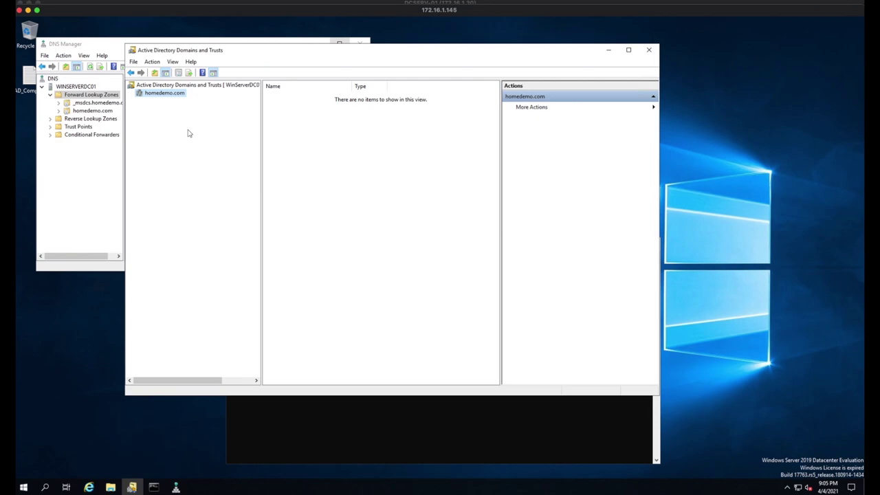
left_click(185, 5)
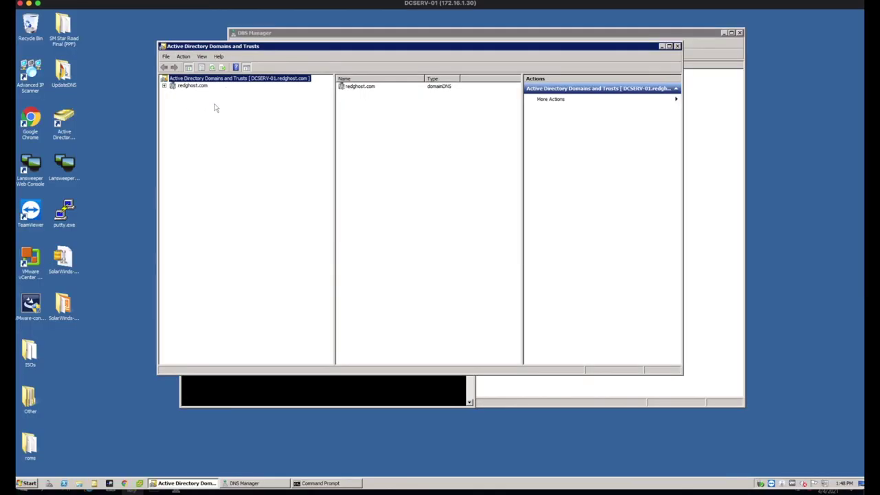
left_click(382, 489)
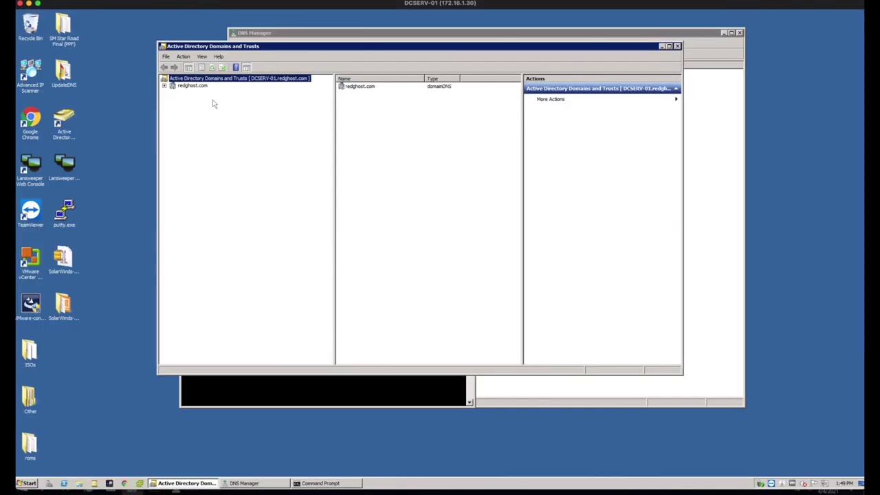
left_click(213, 103)
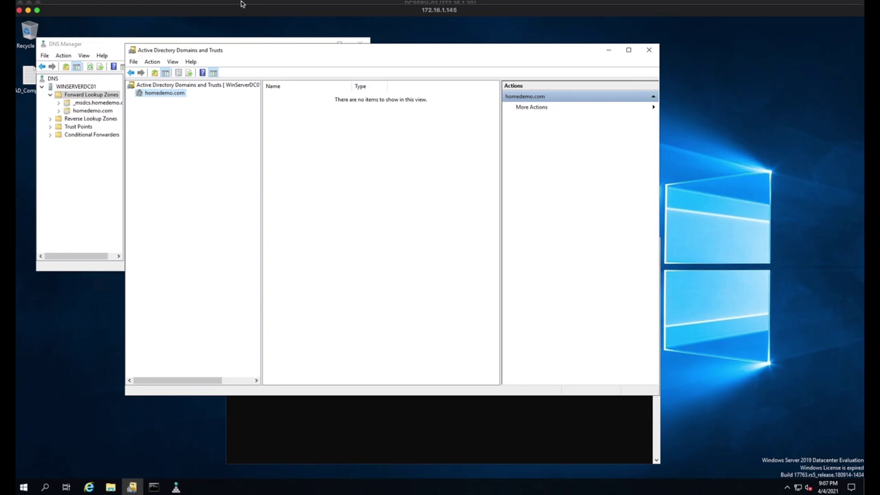
Bring the Command Prompt forward on the homedemo.com server and check its IPv4 address against the DCSERV-01 server's address.
left_click(308, 410)
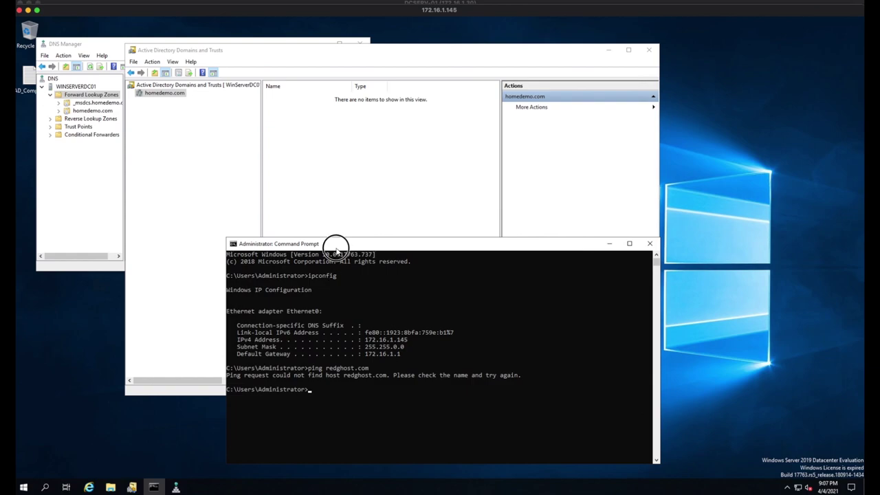
left_click_drag(339, 246, 291, 225)
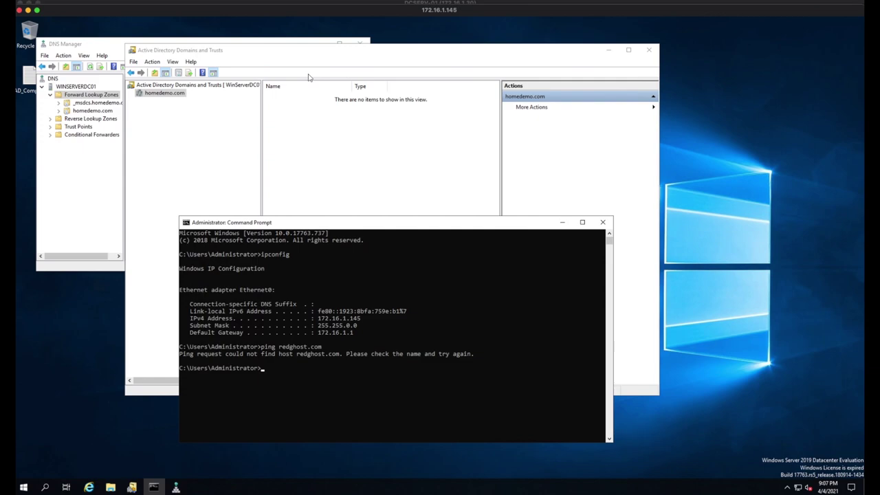
left_click_drag(318, 317, 361, 320)
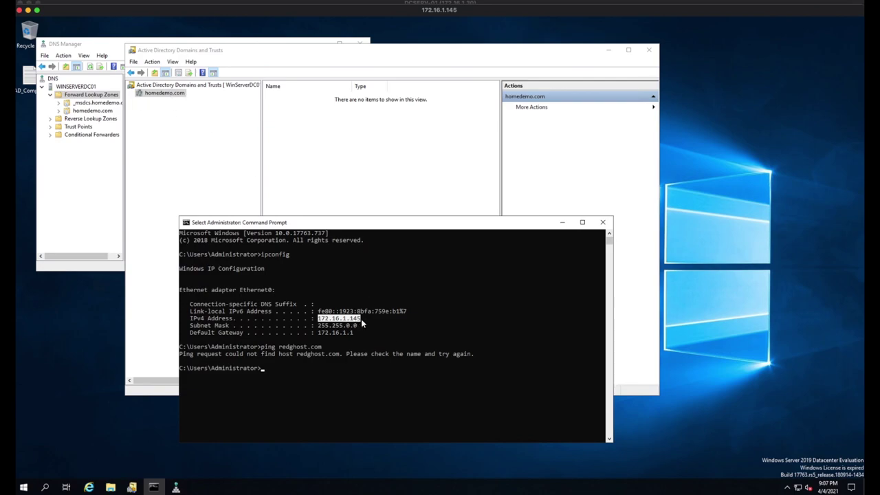
left_click(288, 5)
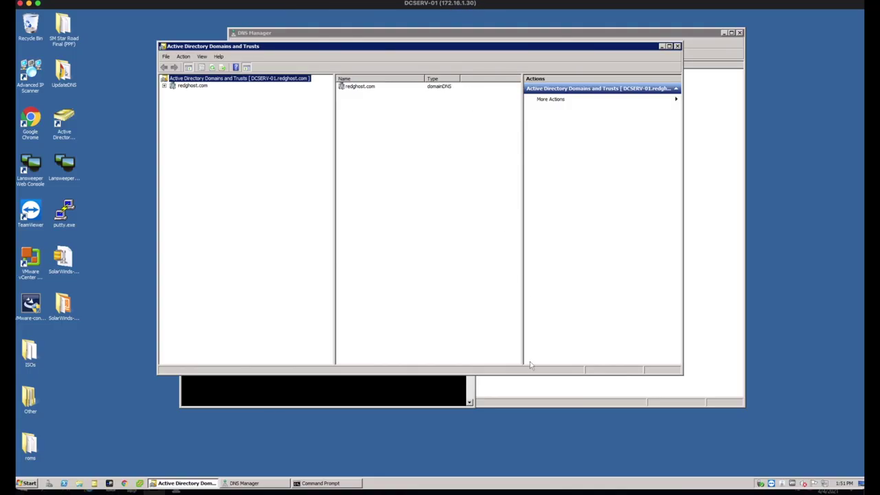
key("super+grave")
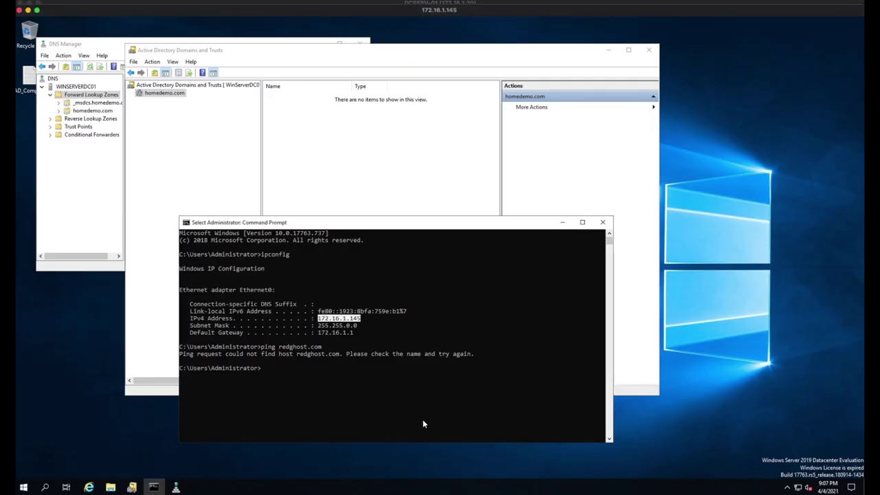
Ping 172.16.1.30 from the homedemo.com server's Command Prompt.
key("Escape")
key("Up")
key("Up")
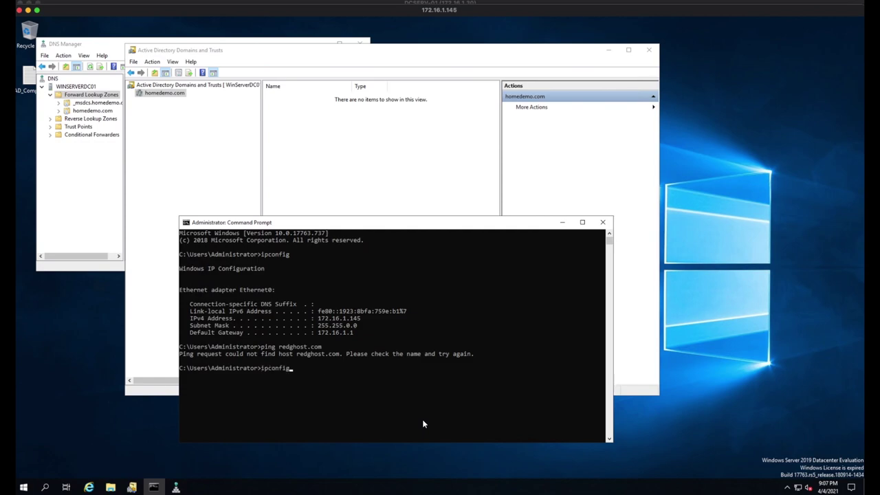
key("BackSpace")
key("BackSpace")
key("BackSpace")
key("BackSpace")
key("BackSpace")
key("BackSpace")
key("BackSpace")
key("BackSpace")
type("oing")
key("BackSpace")
key("BackSpace")
key("BackSpace")
key("BackSpace")
key("BackSpace")
type("ping 172.16.1.30")
key("Return")
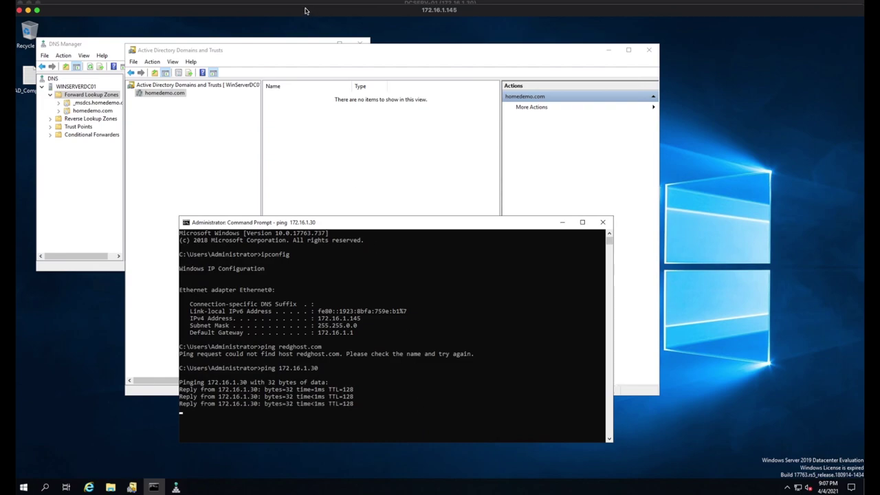
Switch to DCSERV-01 and ping 172.16.1.145 from its Command Prompt.
key("super+grave")
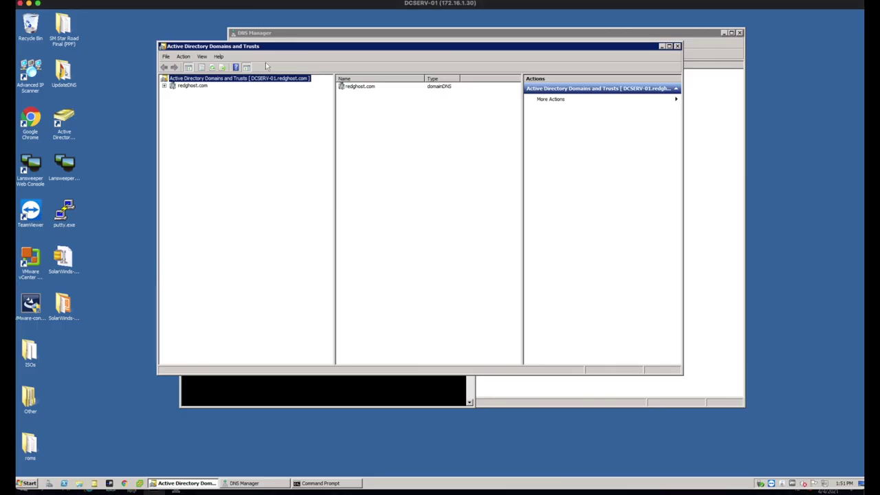
left_click(290, 397)
type("pi")
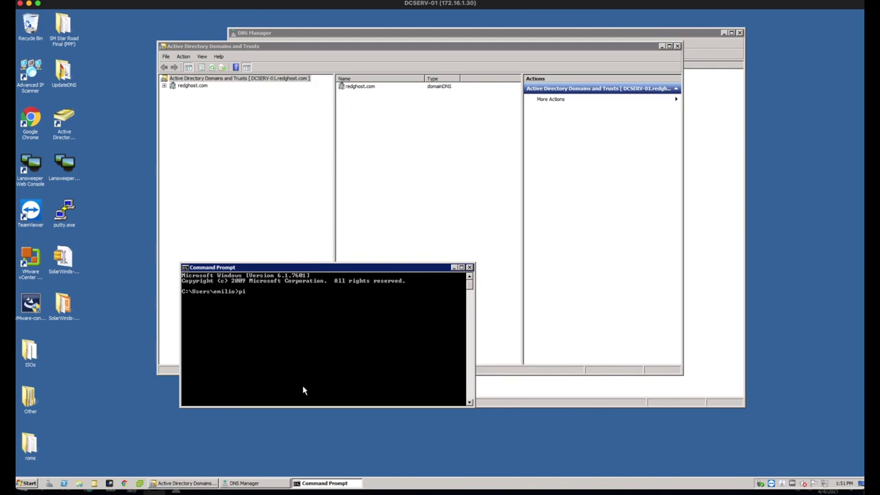
type("ng 172.16.1.145")
key("Return")
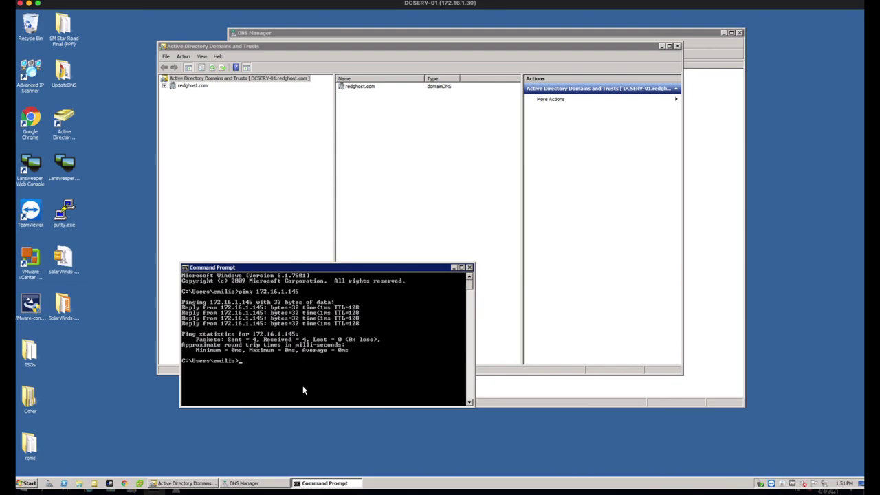
Ping homedemo.com by name from DCSERV-01, and interrupt the ping before it completes.
key("Up")
key("BackSpace")
key("BackSpace")
key("BackSpace")
key("BackSpace")
key("BackSpace")
key("BackSpace")
key("BackSpace")
key("BackSpace")
key("BackSpace")
key("BackSpace")
key("BackSpace")
key("BackSpace")
type("homedemo.com")
key("Return")
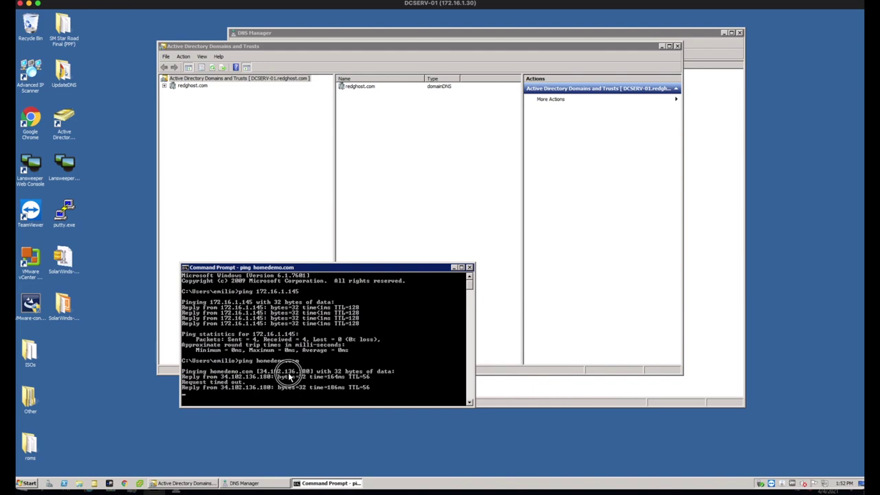
key("ctrl+c")
key("ctrl+z")
key("ctrl+z")
key("ctrl+z")
key("ctrl+z")
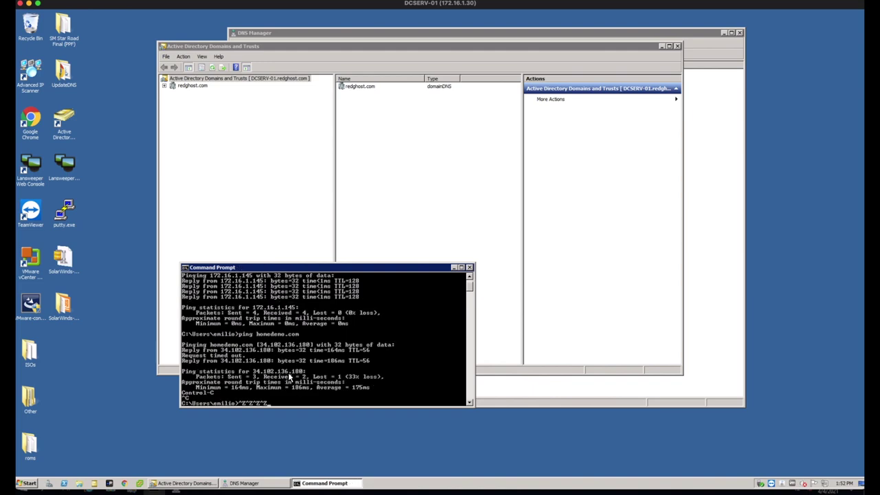
key("Return")
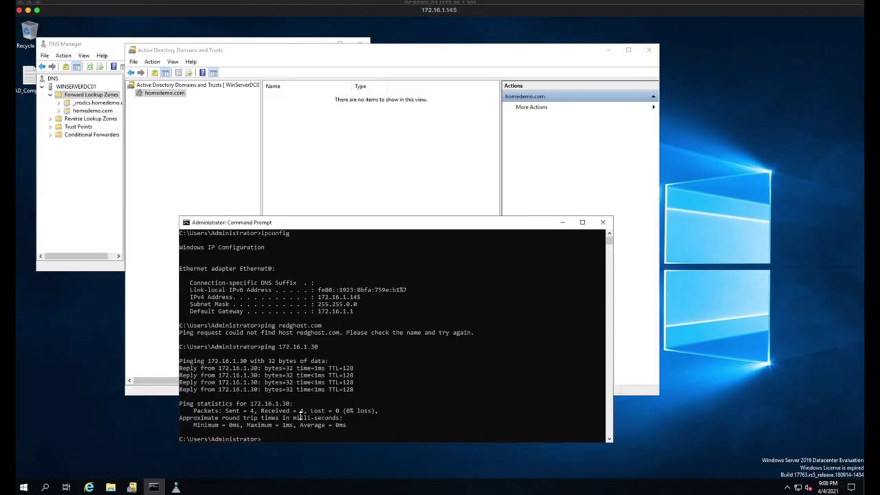
Ping redghost.com by name from the 172.16.1.145 server and interrupt the command.
type("ping redghost.com")
key("Return")
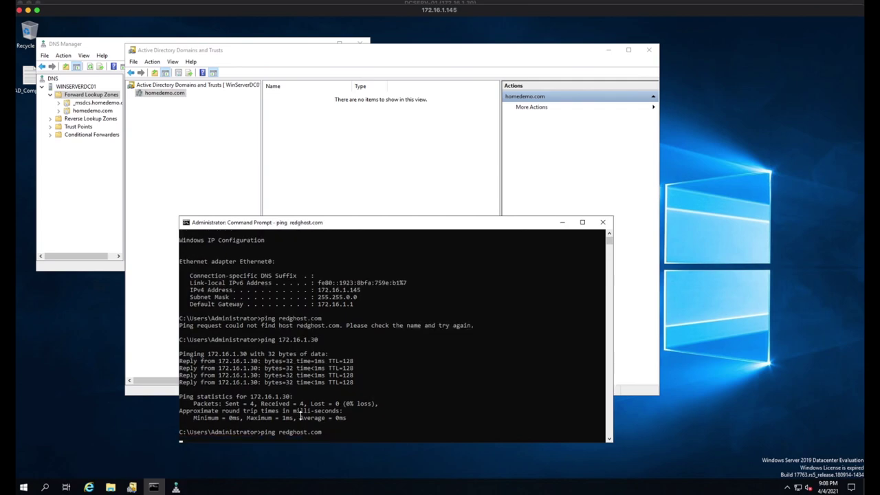
key("ctrl+c")
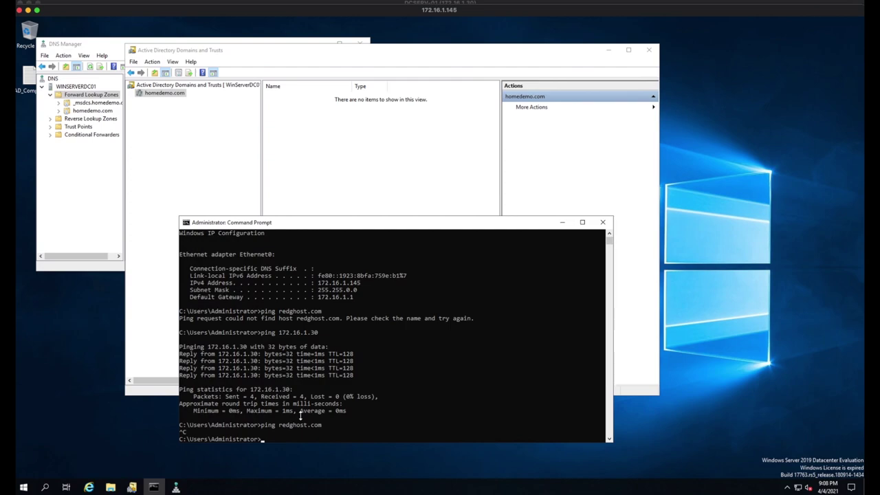
Bring DNS Manager forward on the homedemo.com server, enlarge its window and widen the console tree to show the full zone names.
left_click(217, 190)
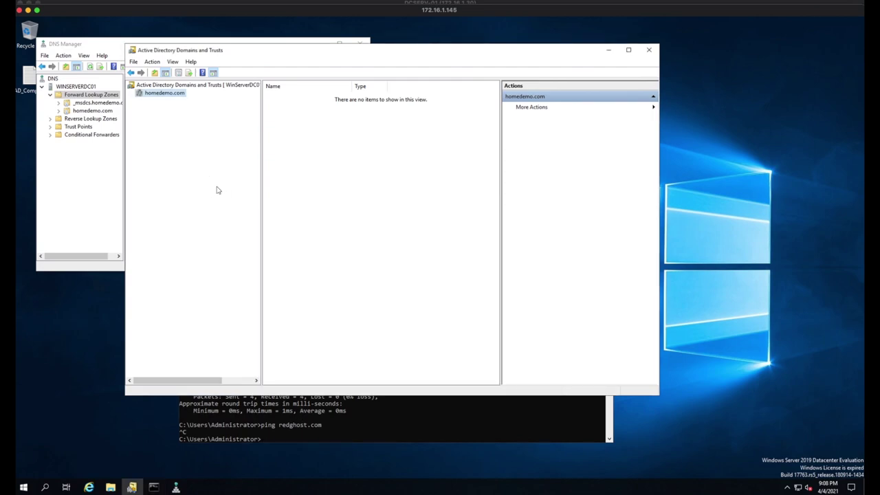
left_click(210, 188)
left_click_drag(97, 44, 137, 36)
left_click_drag(410, 264, 662, 410)
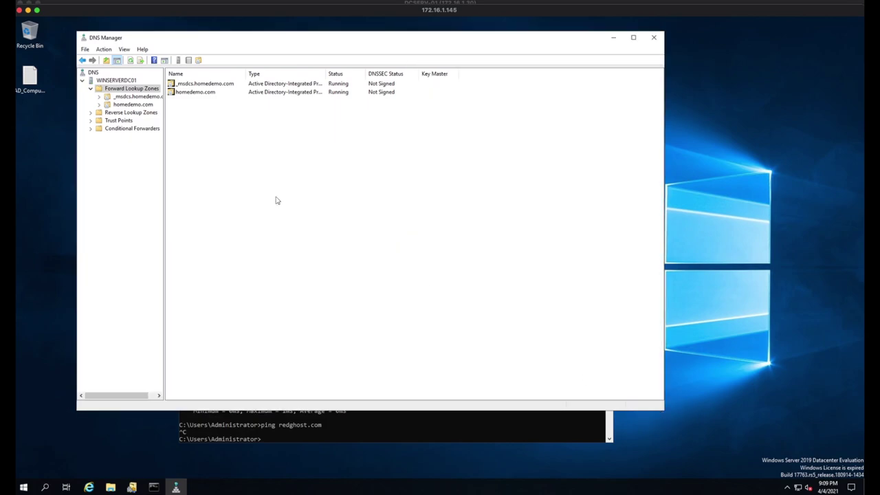
mouse_move(169, 180)
left_mouse_down()
mouse_move(202, 180)
mouse_move(182, 181)
left_mouse_up()
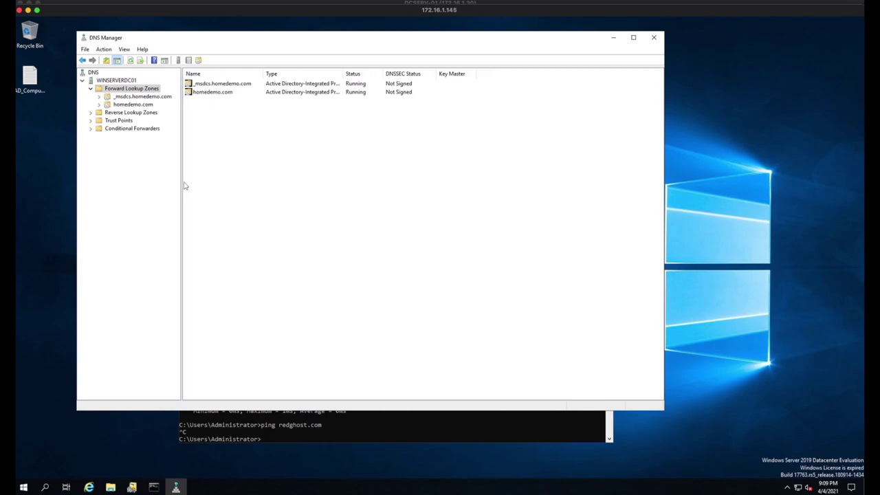
left_click_drag(151, 42, 156, 51)
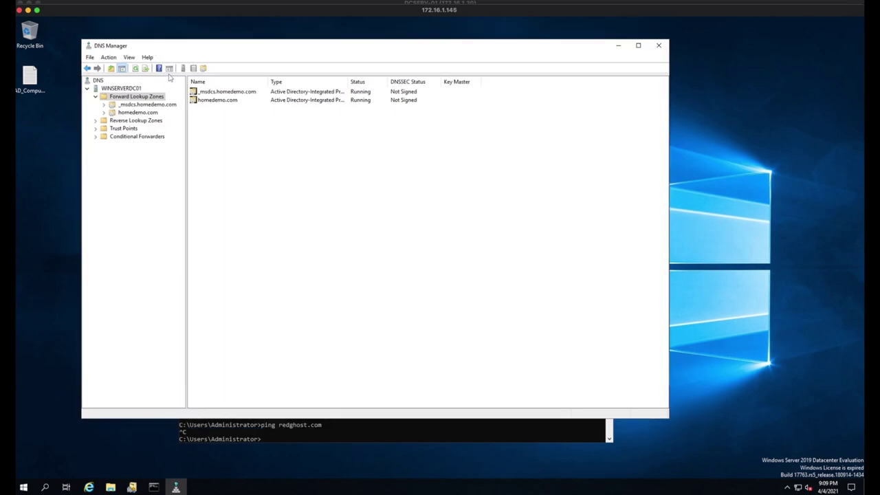
Open the properties of the homedemo.com forward lookup zone and allow zone transfers.
left_click(134, 115)
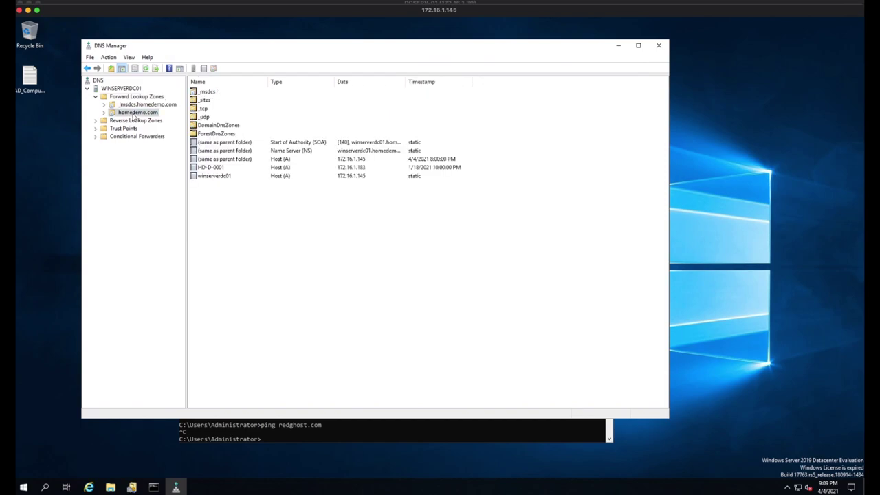
right_click(135, 115)
left_click(187, 268)
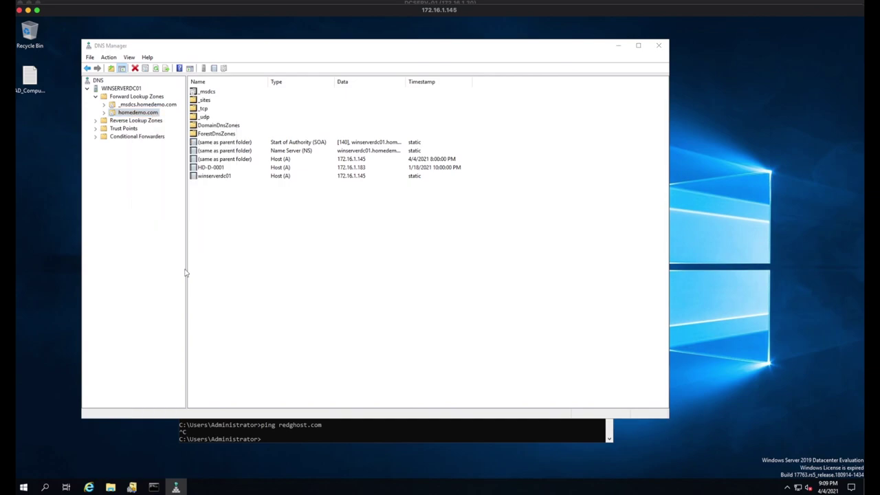
left_click_drag(368, 142, 289, 124)
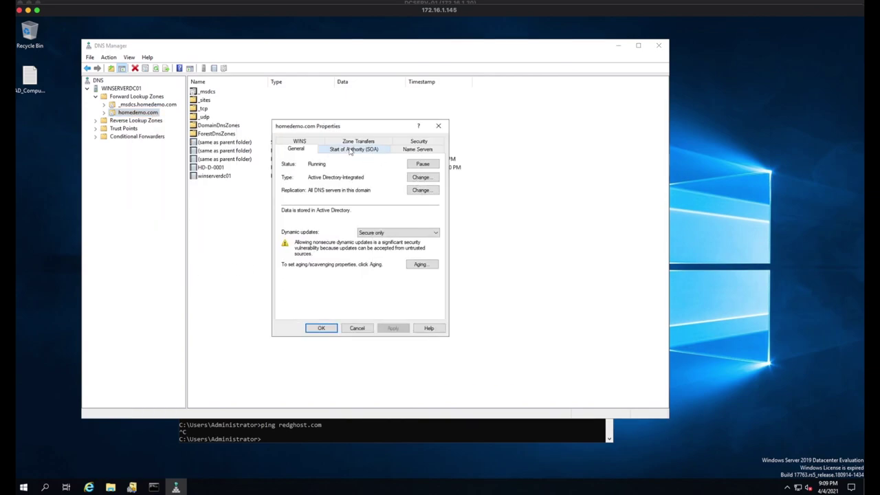
left_click(361, 141)
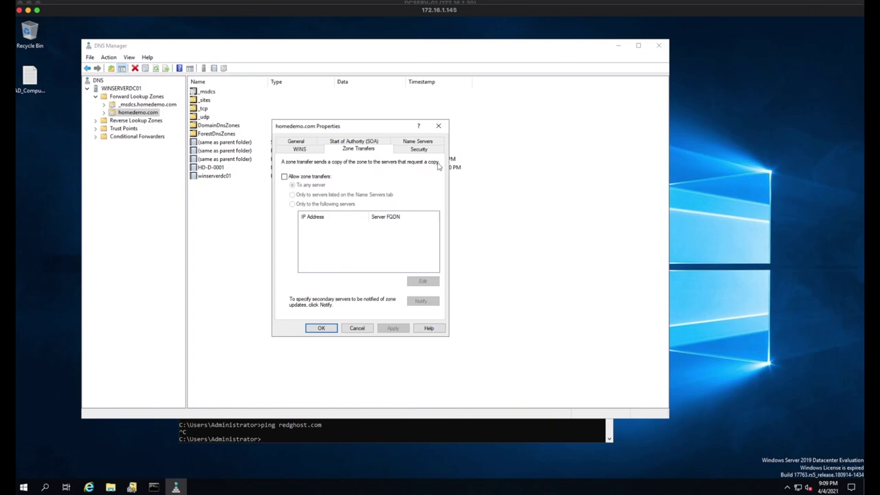
left_click(285, 177)
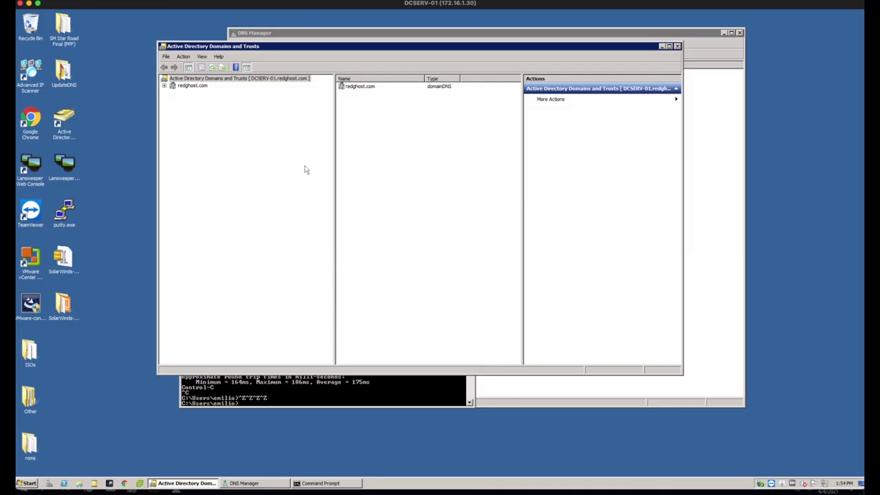
Bring DNS Manager forward on DCSERV-01 and allow zone transfers to any server for the redghost.com forward lookup zone.
left_click(172, 90)
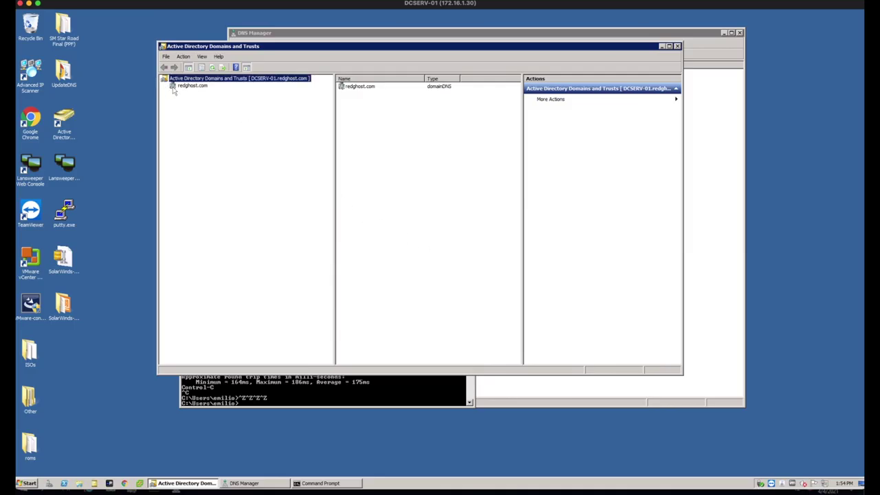
left_click(255, 34)
left_click_drag(275, 37, 175, 31)
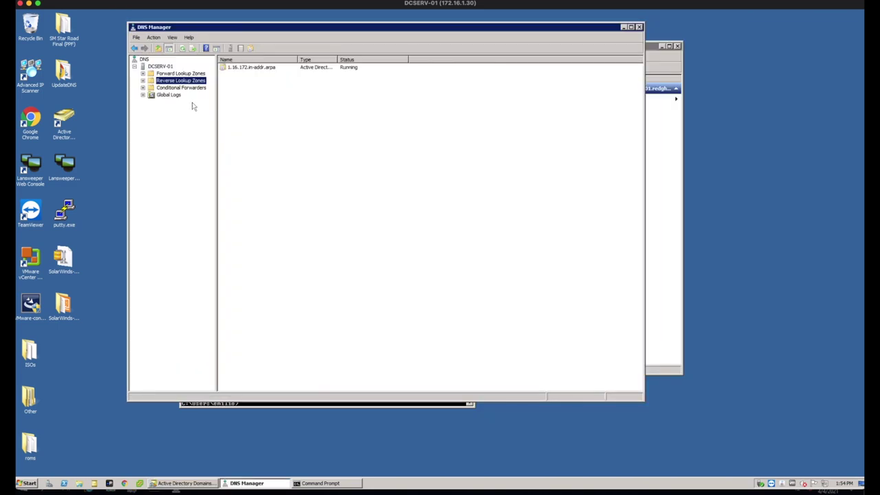
double_click(151, 73)
right_click(171, 89)
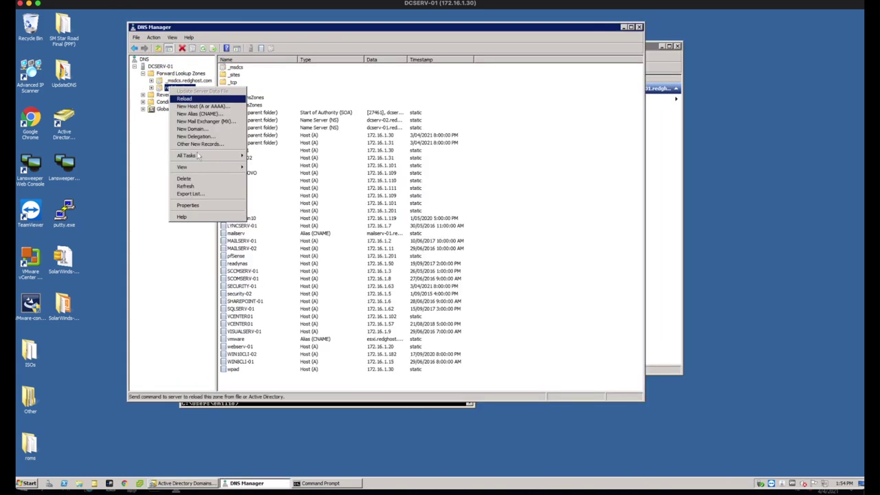
left_click(188, 205)
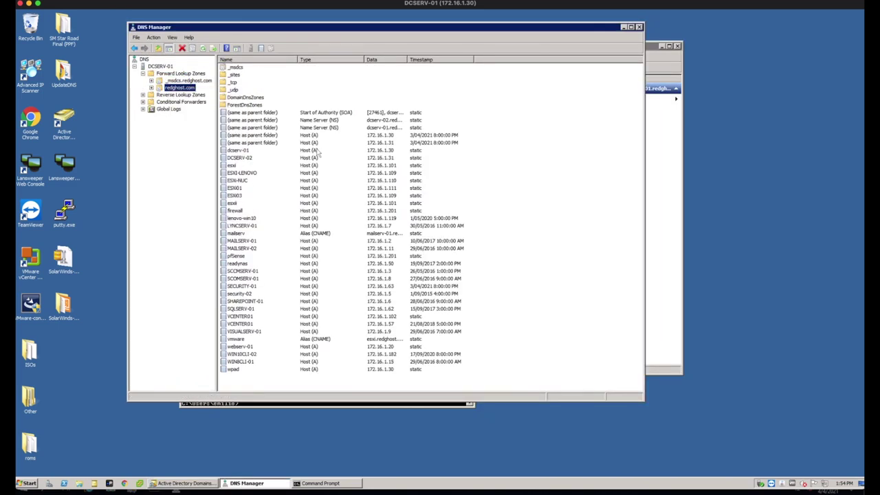
left_click_drag(364, 109, 329, 100)
left_click(339, 113)
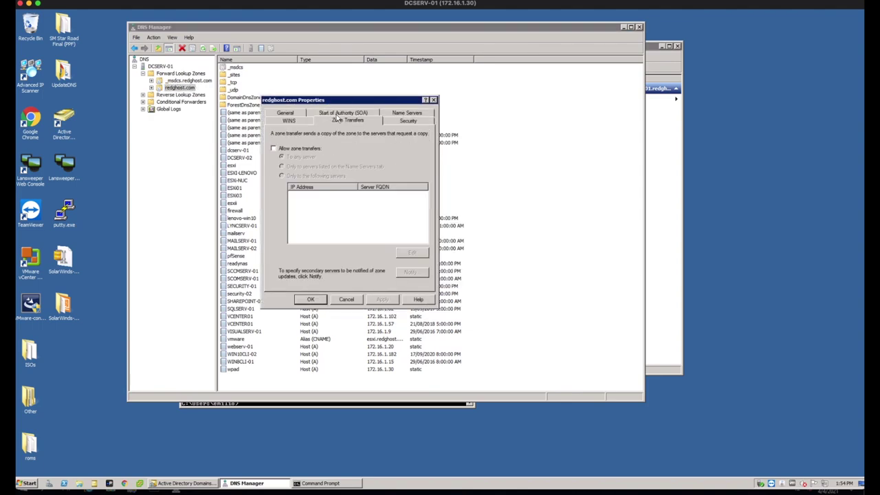
left_click(283, 150)
left_click(382, 303)
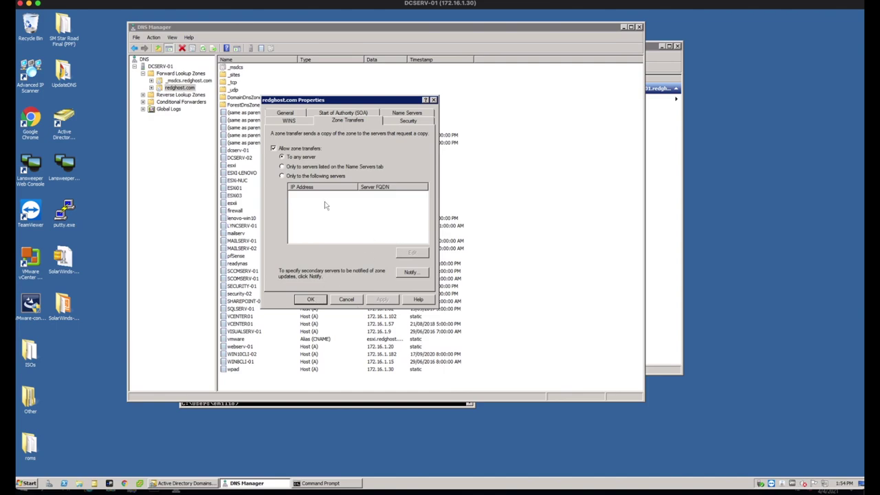
left_click(310, 301)
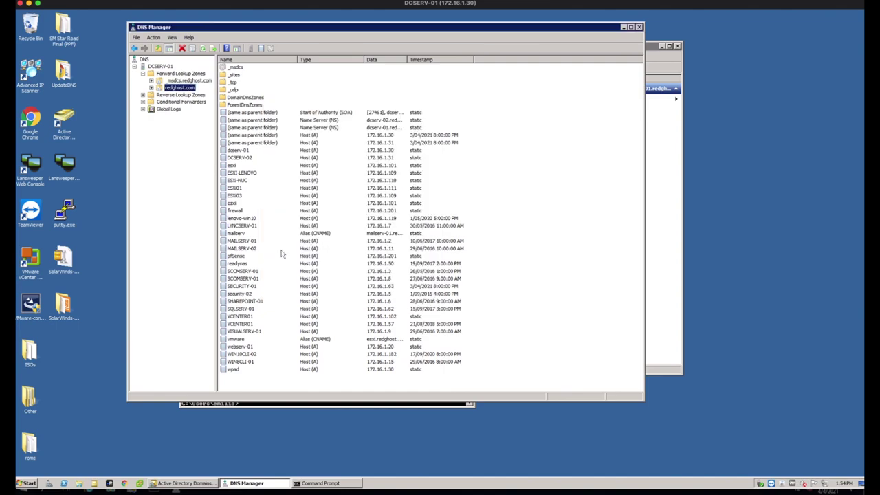
Start a new forward lookup zone on DCSERV-01 as a secondary zone named homedemo.com.
right_click(177, 75)
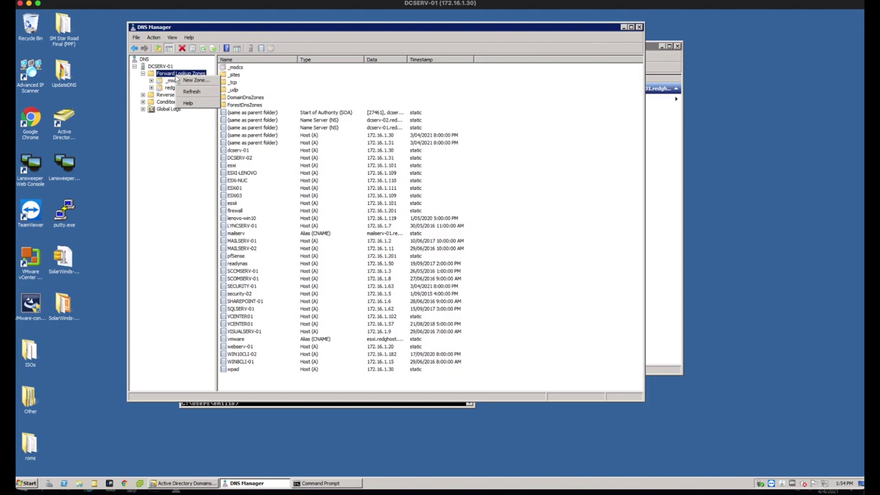
left_click(191, 80)
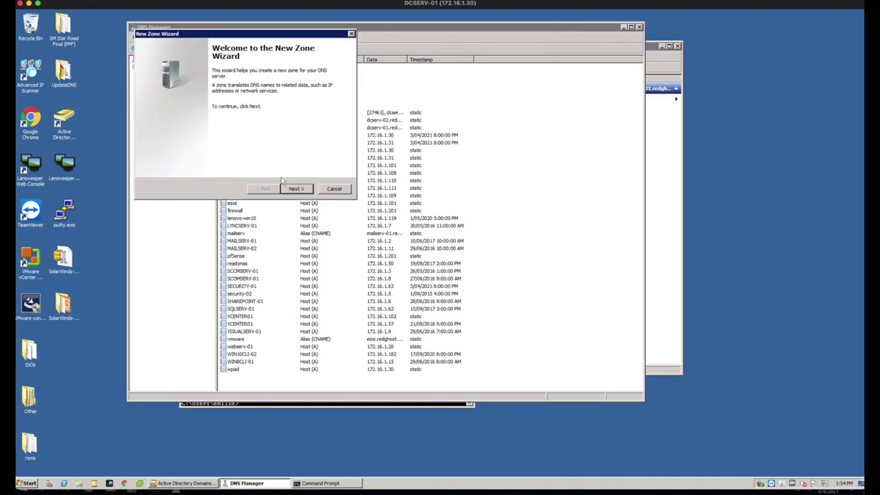
left_click(296, 190)
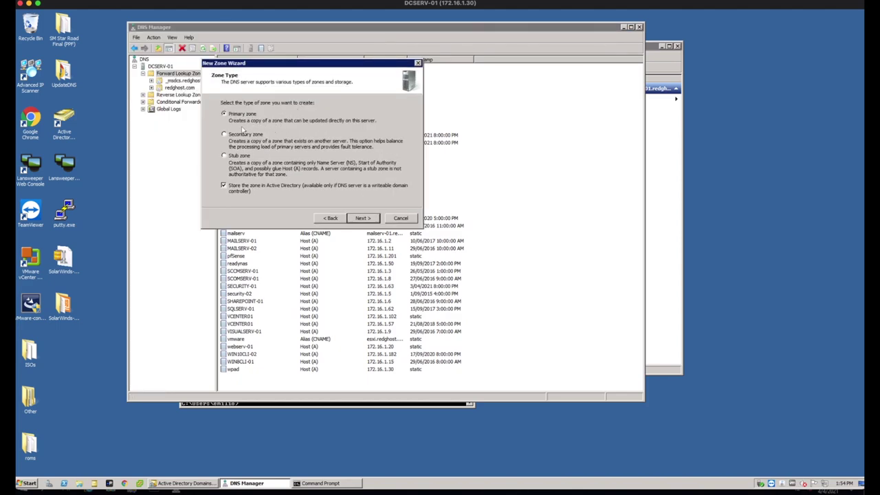
left_click(242, 134)
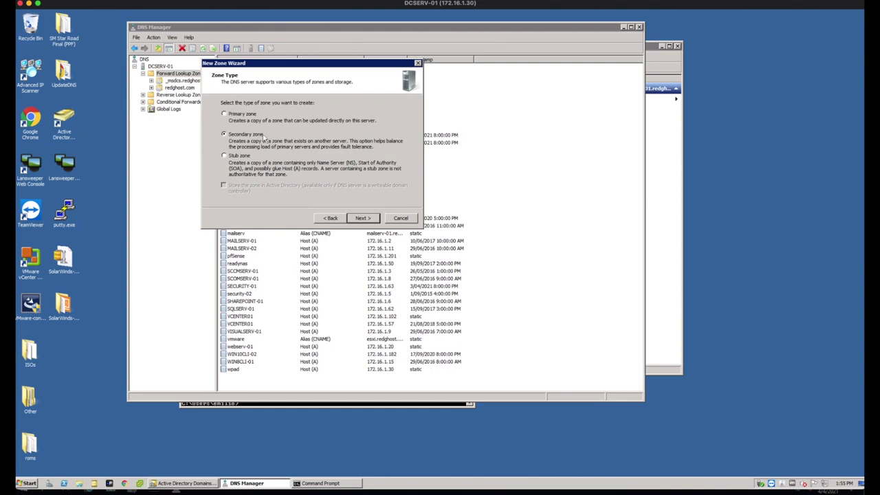
left_click(363, 218)
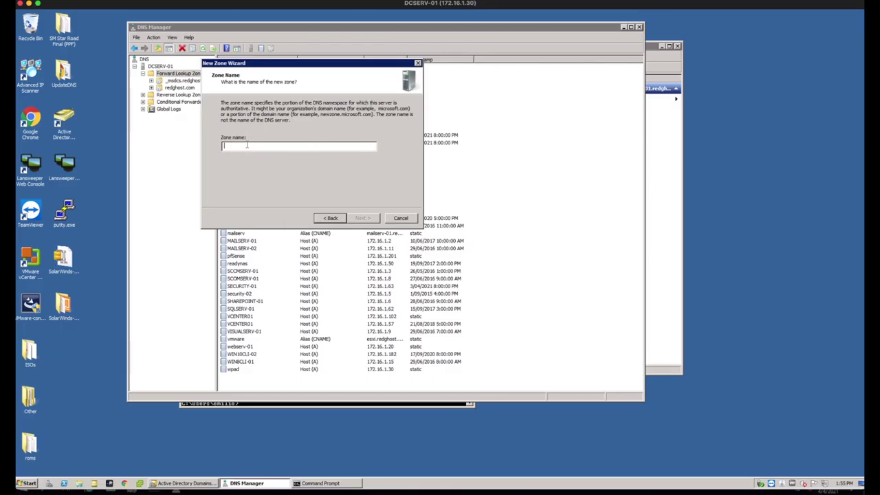
type("homedemo.com")
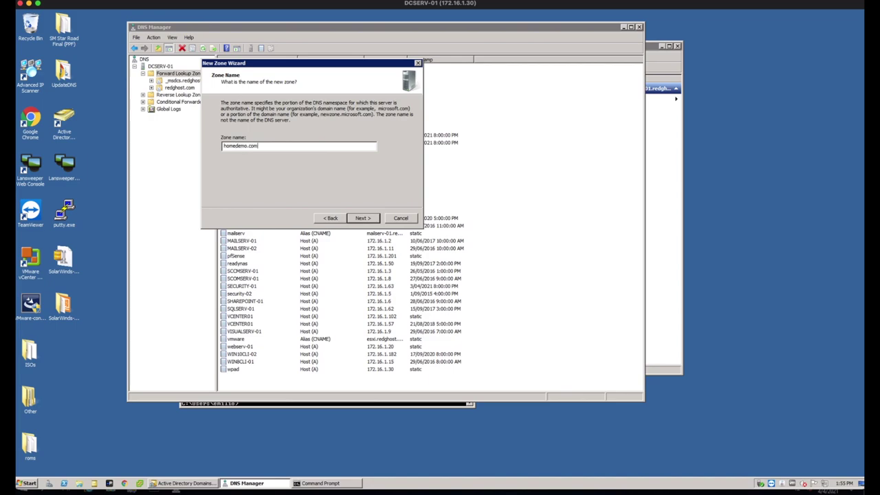
left_click(363, 218)
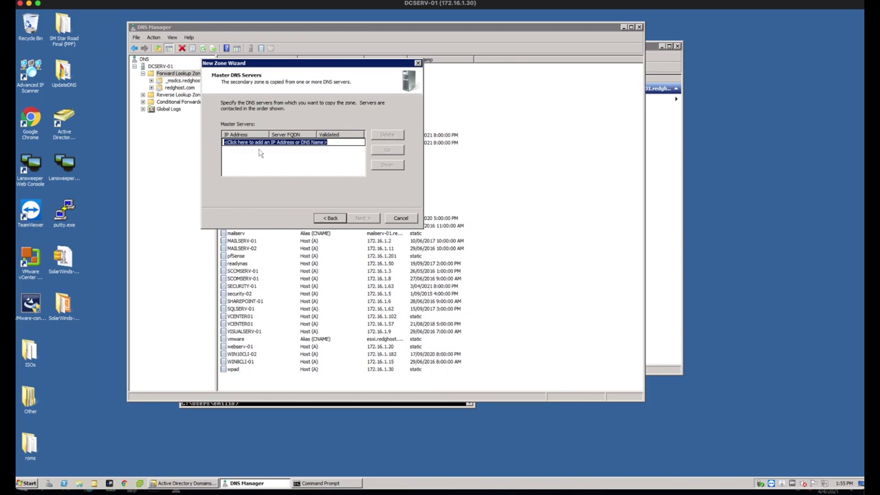
Add 172.16.1.145 as the secondary zone's master server, finish creating the zone and open the homedemo.com records.
type("172.16.1.145")
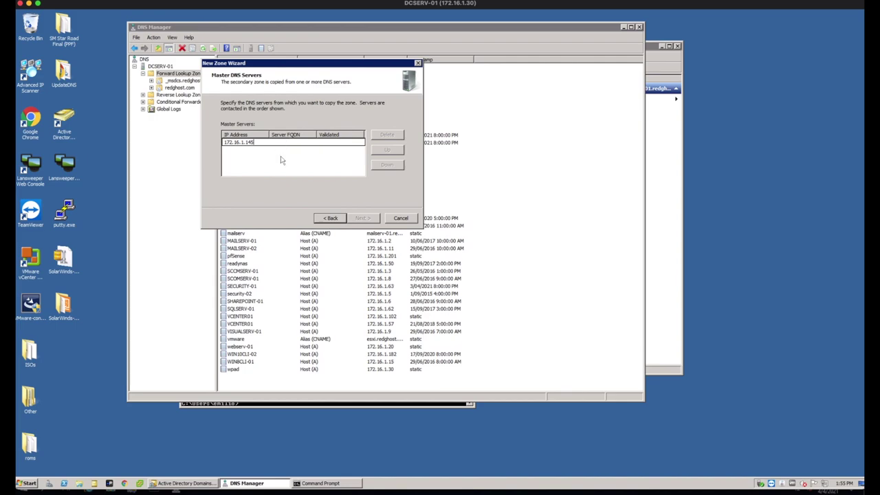
key("Return")
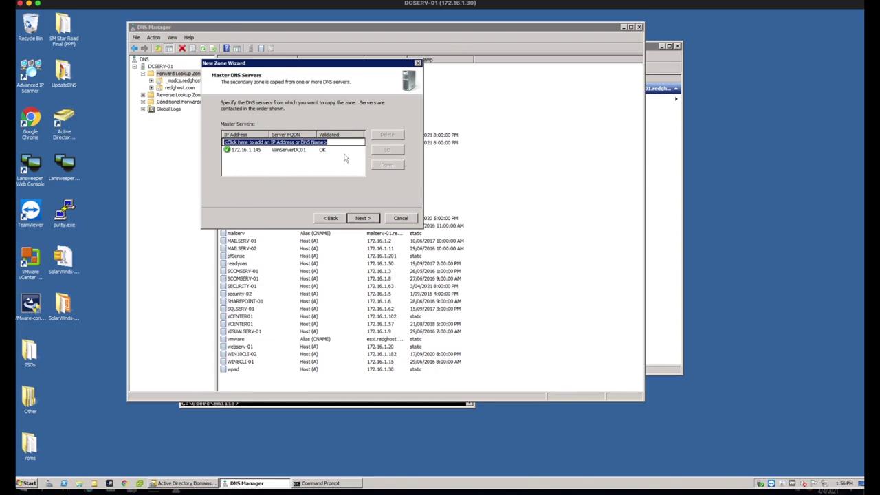
left_click(368, 220)
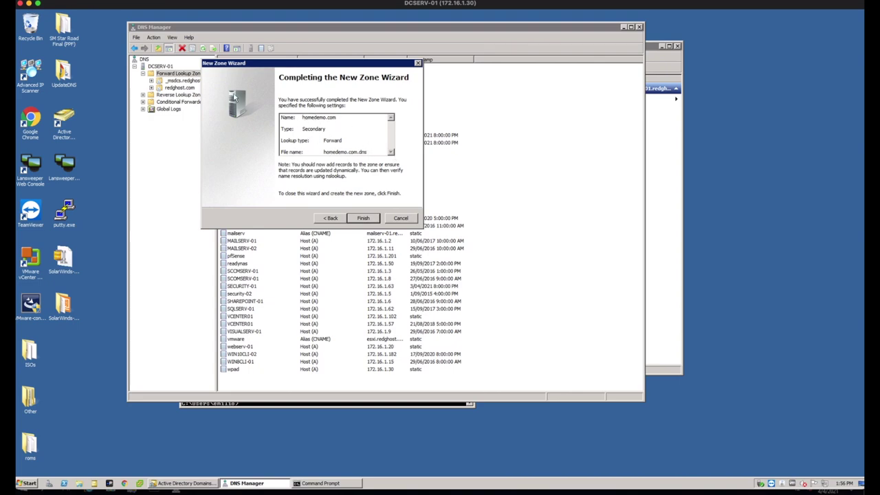
left_click(363, 219)
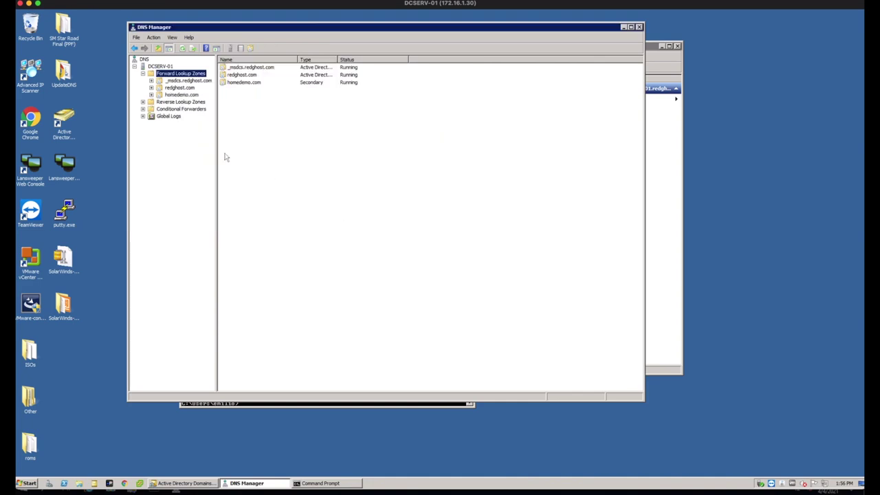
double_click(155, 94)
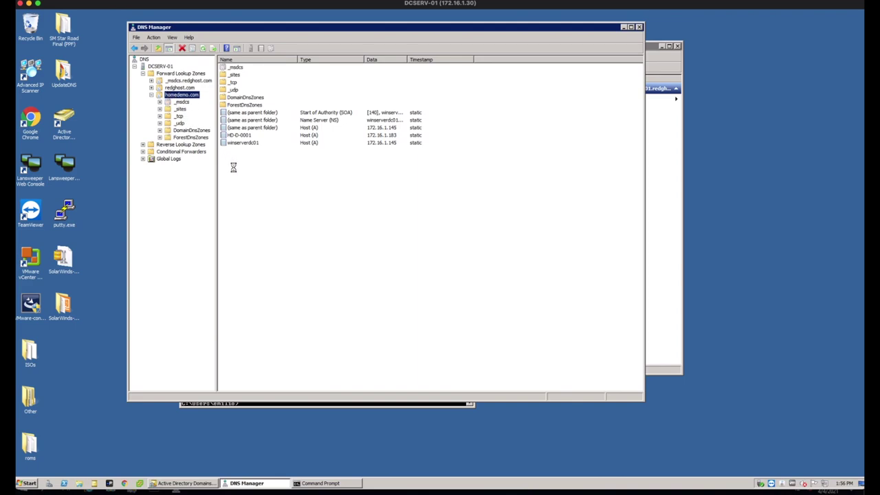
left_click(252, 194)
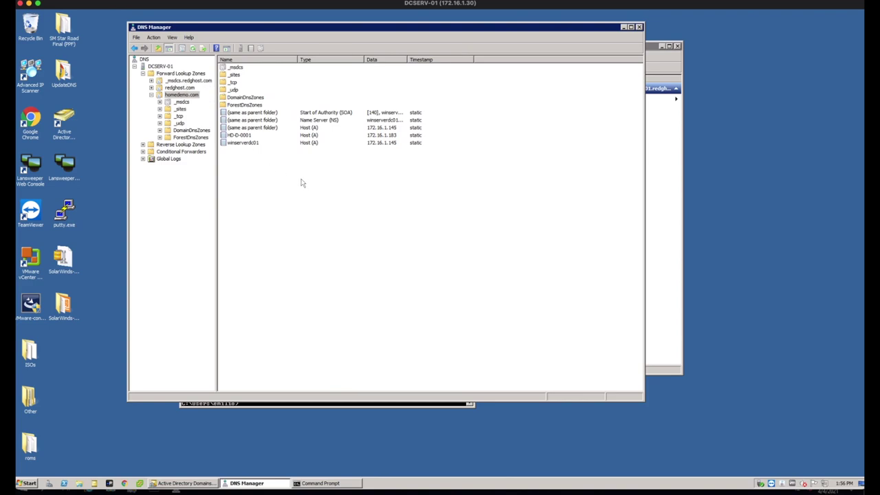
Switch to the 172.16.1.145 server and start a new secondary forward lookup zone named redghost.com.
key("ctrl+Right")
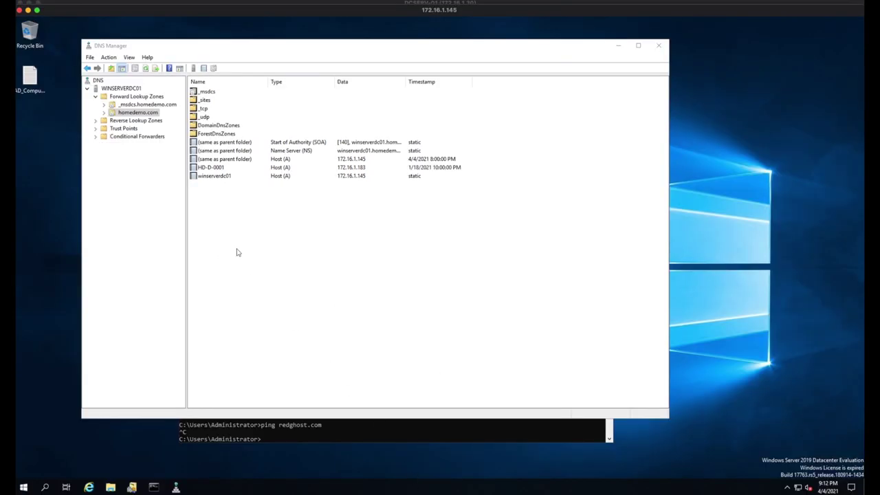
left_click(139, 97)
right_click(139, 99)
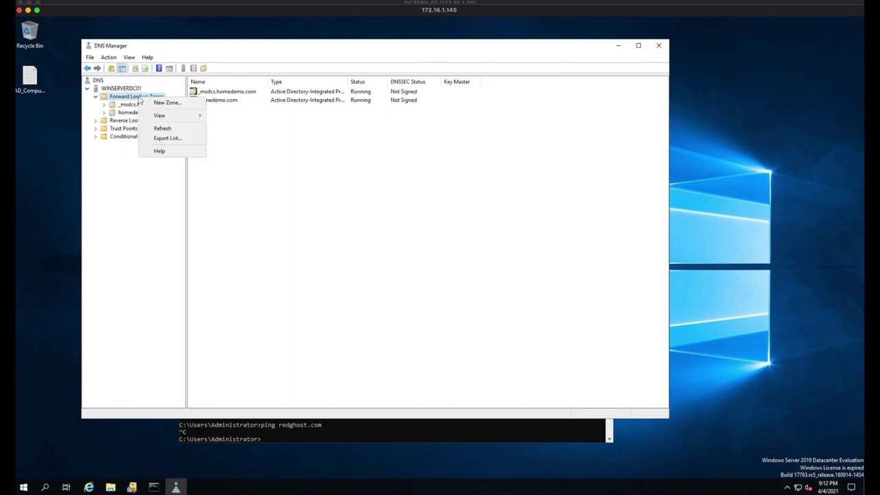
left_click(172, 104)
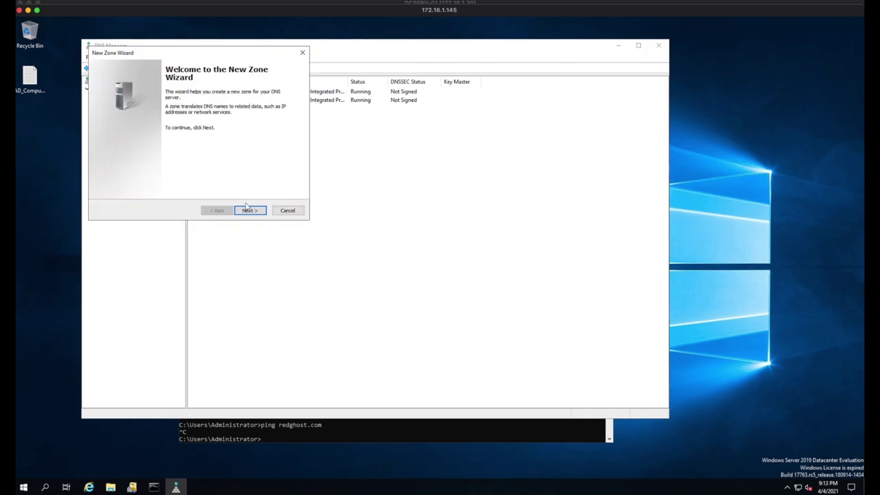
left_click(248, 208)
left_click(261, 157)
left_click(400, 241)
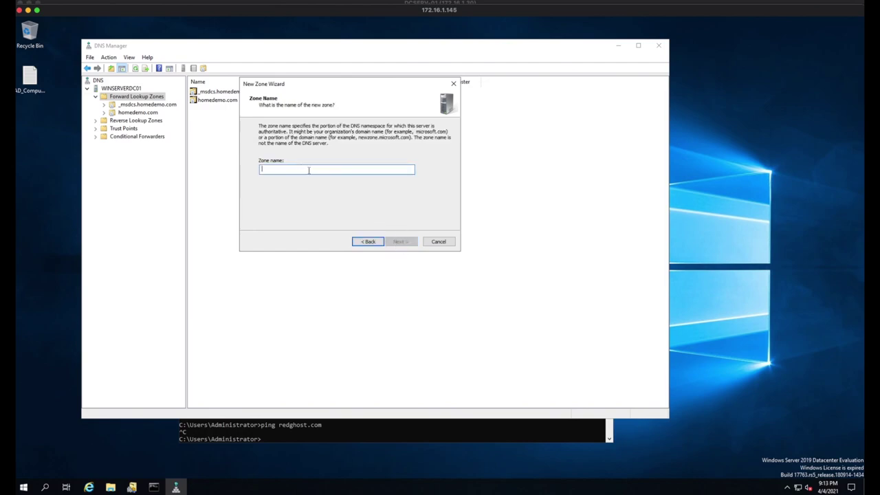
type("redghost.com")
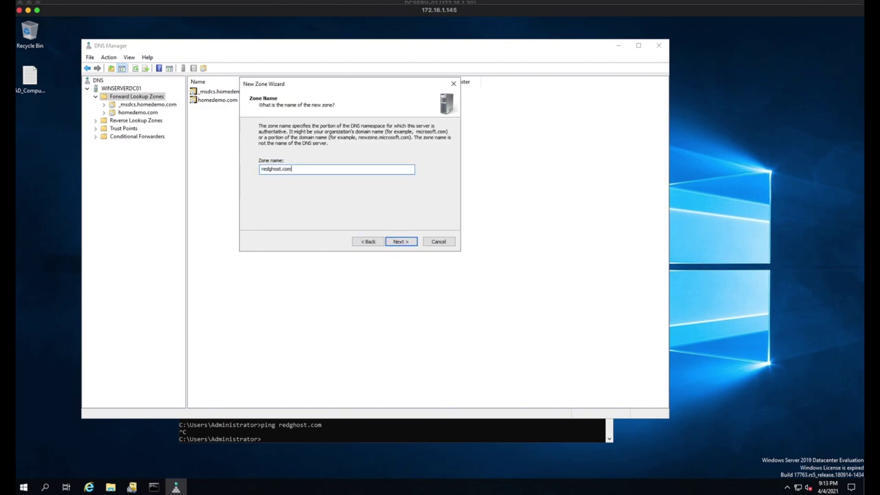
left_click(390, 244)
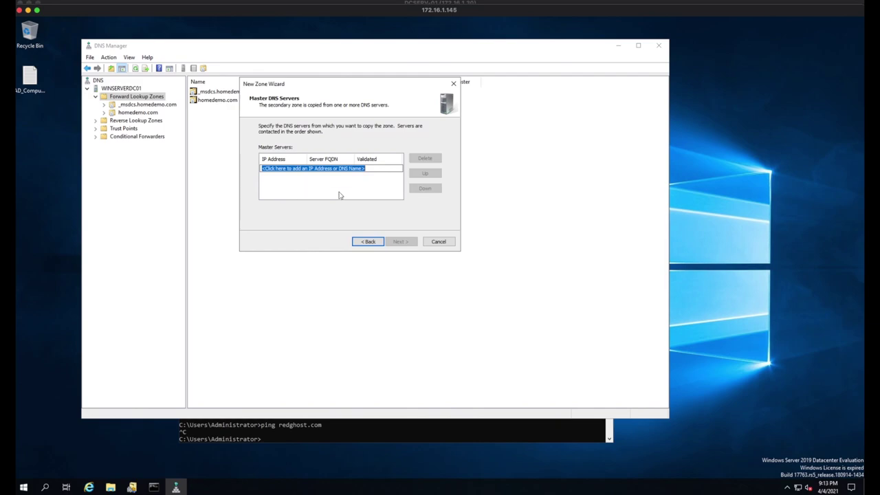
Add 172.16.1.30 as the secondary zone's master server, finish creating the zone and open the redghost.com records.
type("172.16.1.30")
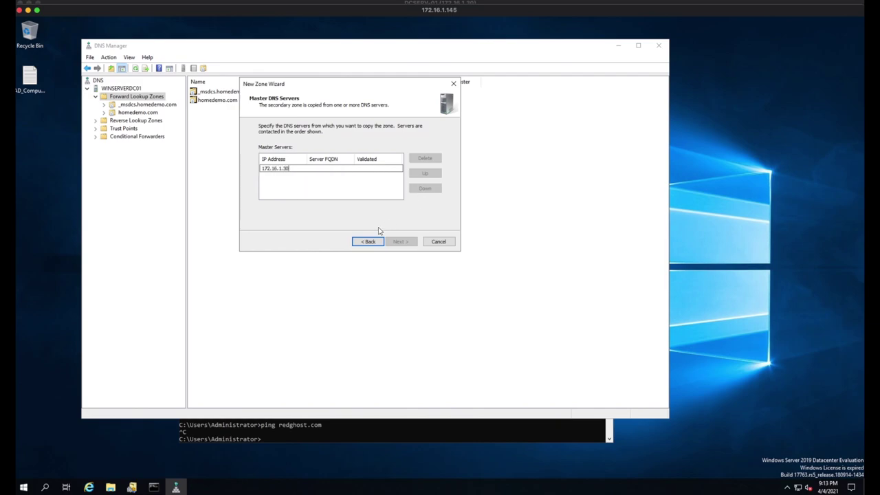
key("Return")
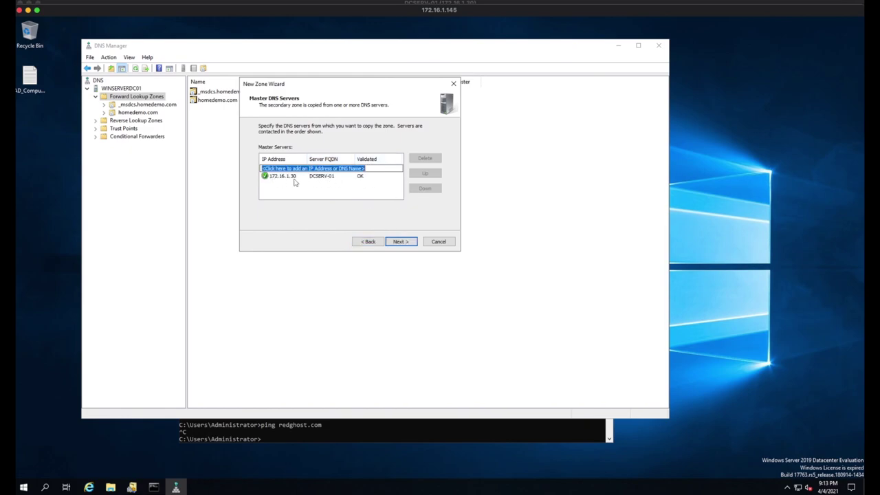
left_click(400, 242)
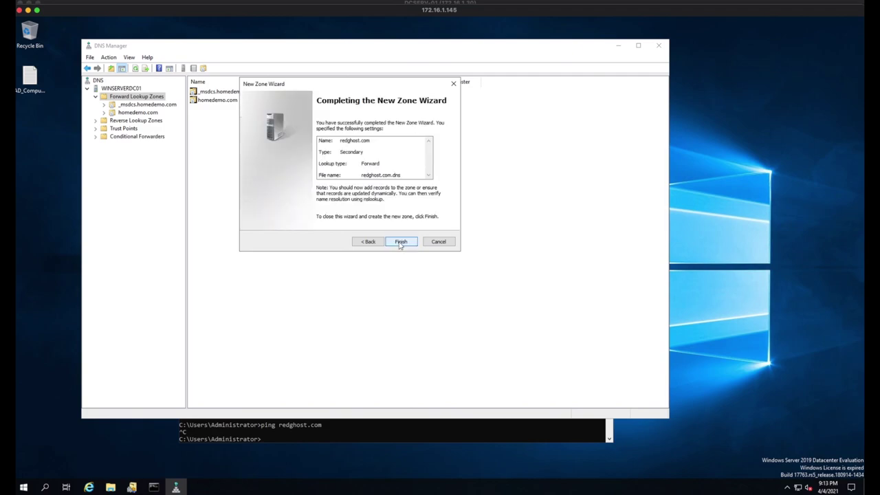
left_click(400, 241)
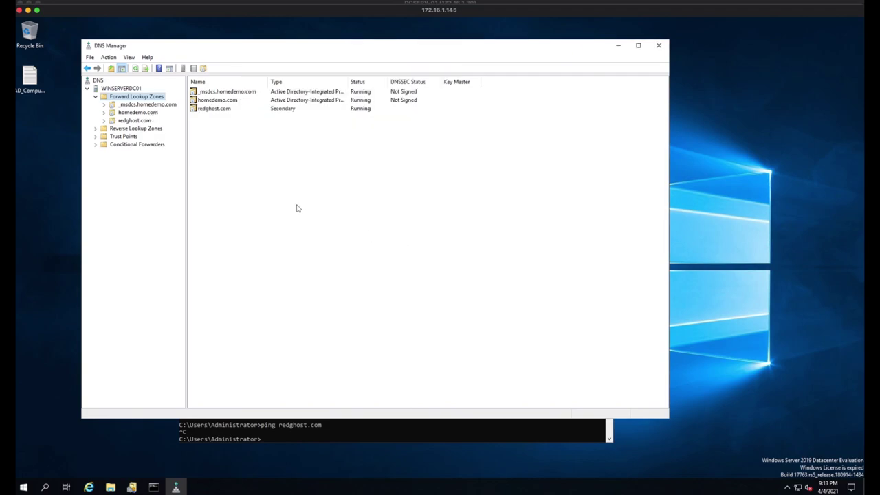
double_click(132, 121)
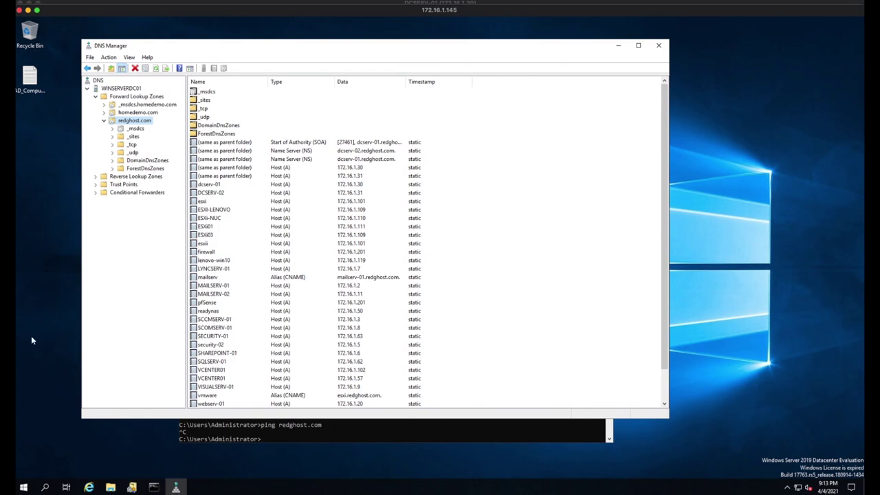
Ping redghost.com by name from the Command Prompt on the 172.16.1.145 server.
left_click(322, 429)
key("Up")
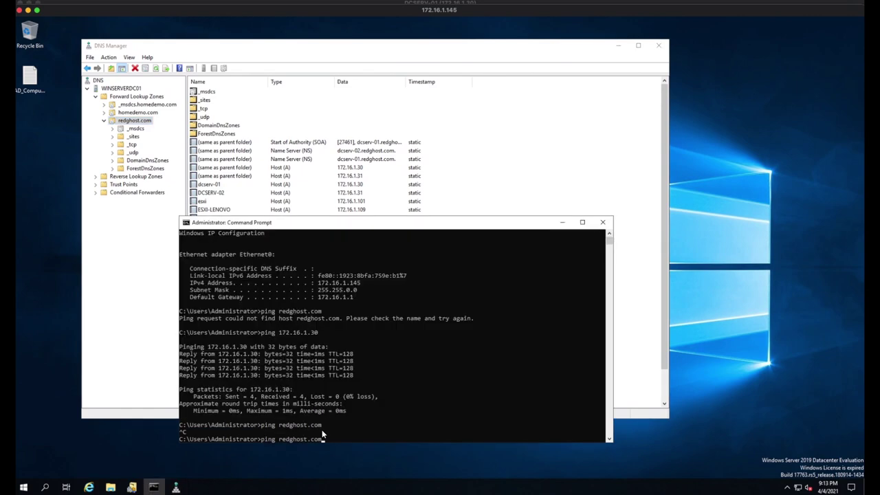
key("Return")
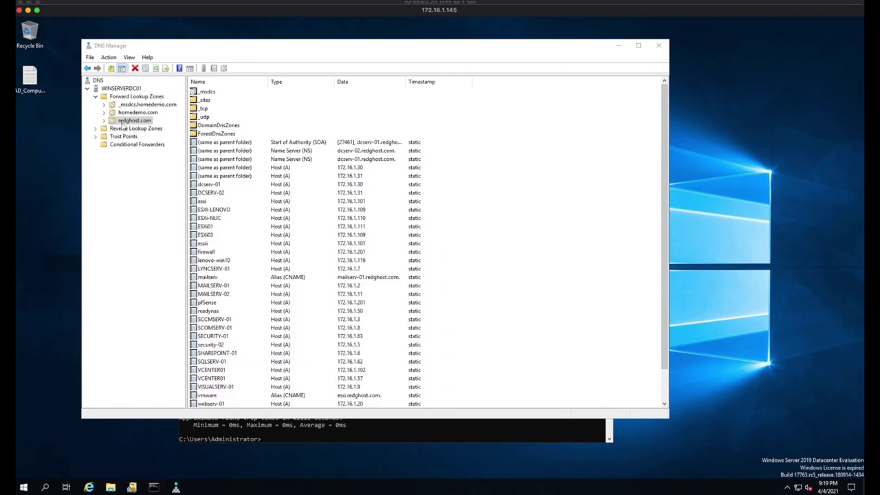
Review the New Conditional Forwarder settings on the 172.16.1.145 server and cancel without creating a forwarder.
left_click(135, 122)
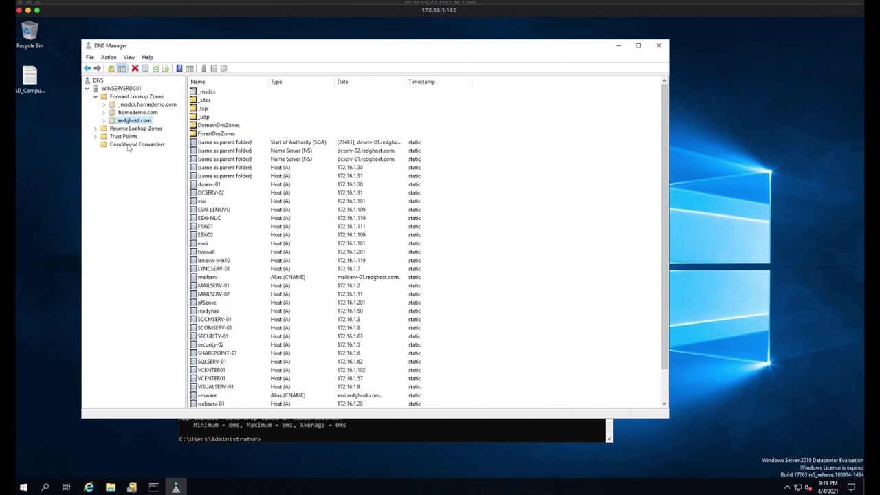
left_click(130, 147)
right_click(130, 146)
left_click(164, 151)
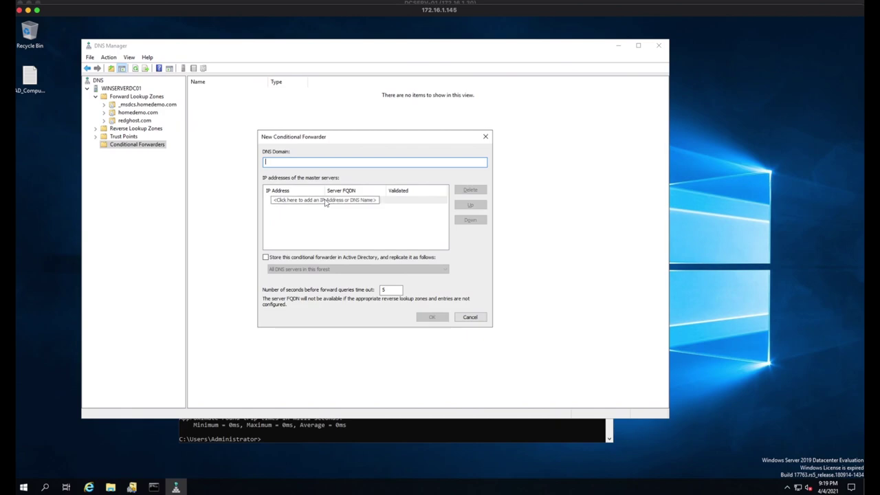
left_click(470, 318)
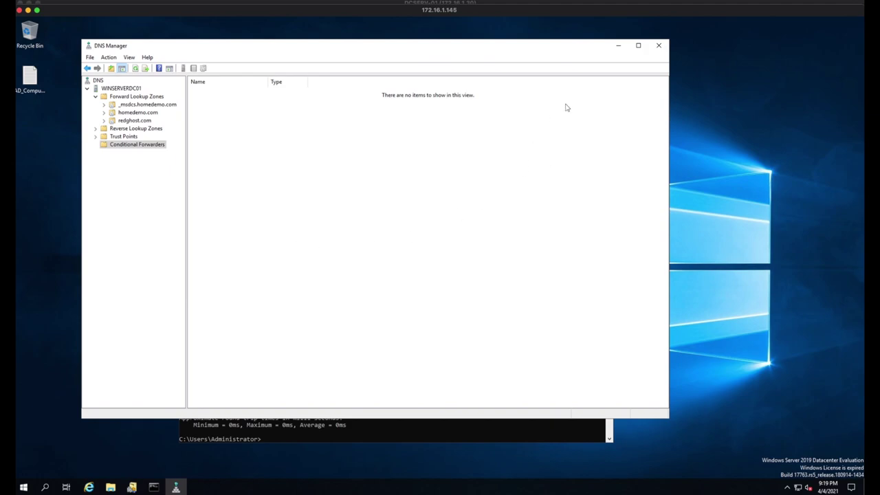
Close DNS Manager and the Command Prompt on the 172.16.1.145 server, leaving Active Directory Domains and Trusts open.
left_click(658, 45)
left_click(421, 224)
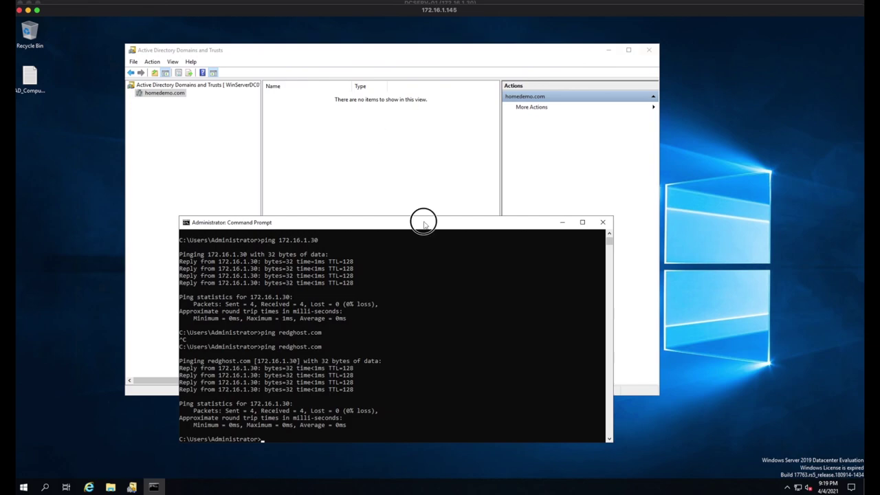
left_click_drag(421, 223, 457, 227)
left_click(373, 378)
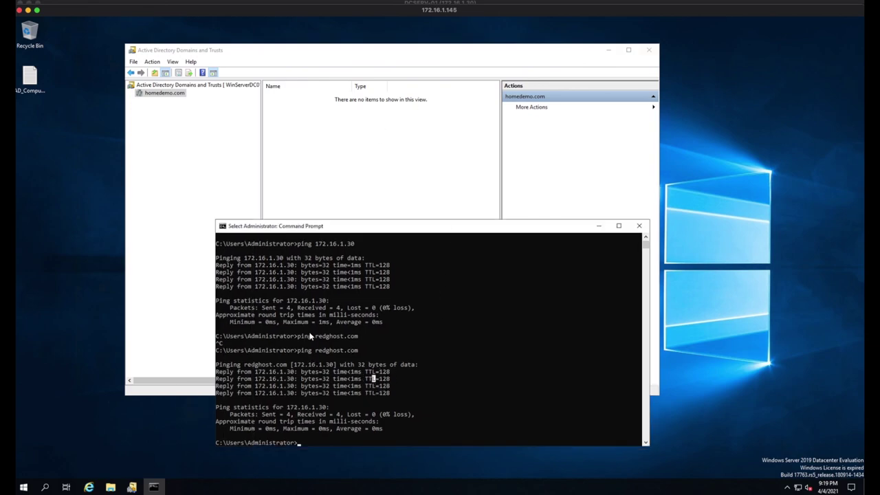
left_click(640, 227)
left_click_drag(289, 53, 337, 67)
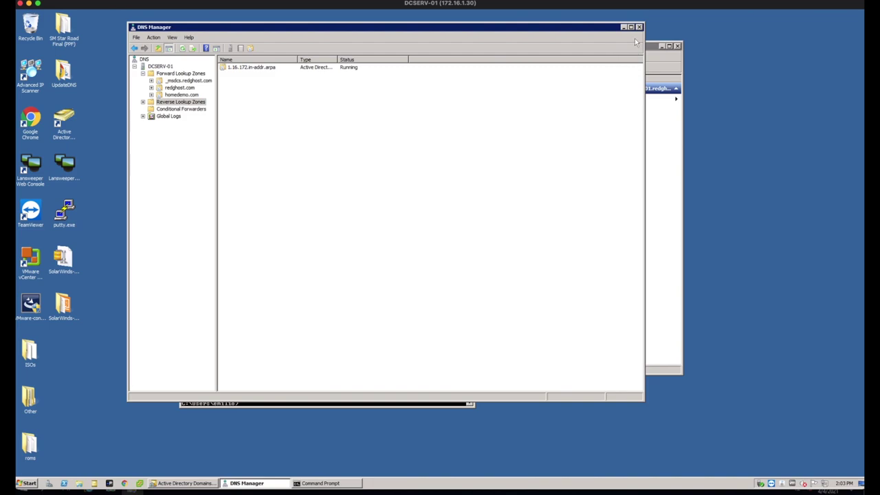
Close DNS Manager and the Command Prompt on DCSERV-01, leaving Active Directory Domains and Trusts open.
left_click(638, 27)
left_click(391, 389)
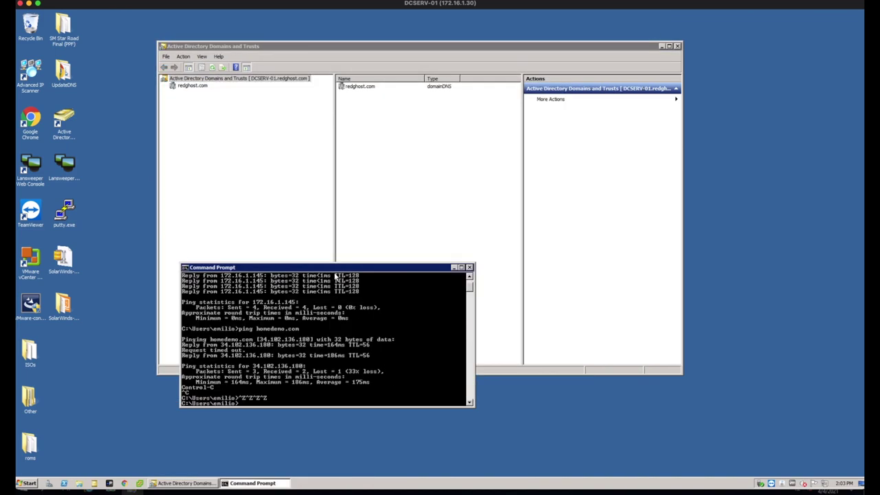
left_click(469, 266)
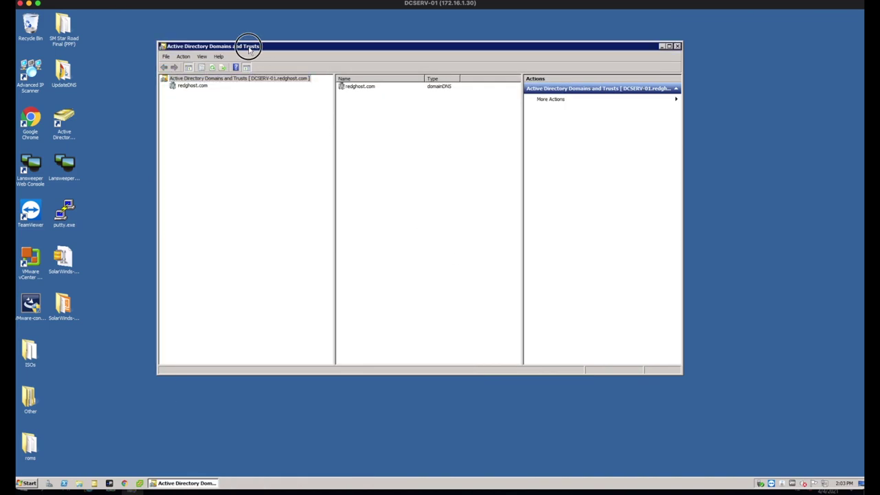
left_click_drag(249, 48, 258, 59)
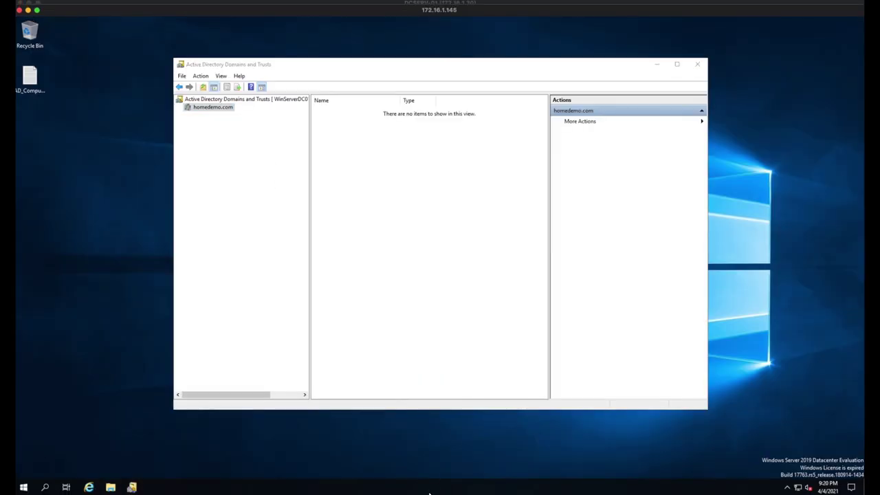
Return to the 172.16.1.145 server and locate Active Directory Domains and Trusts among the Windows Administrative Tools.
left_click(345, 273)
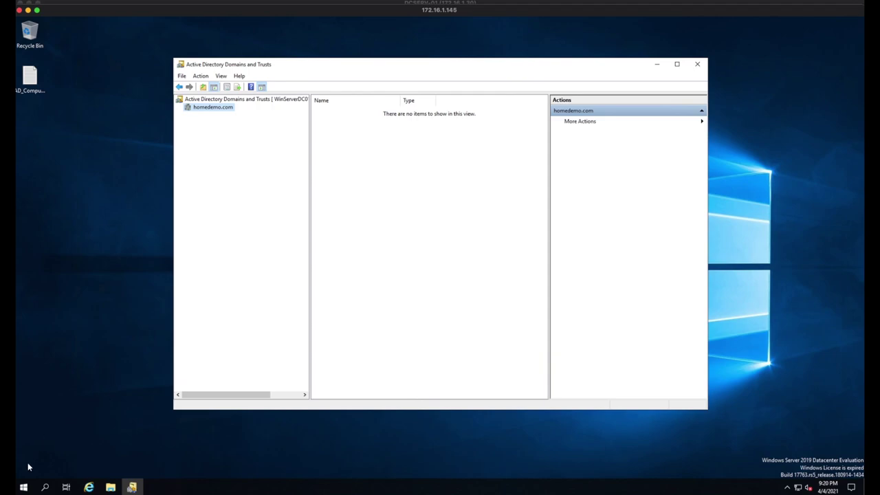
left_click(23, 487)
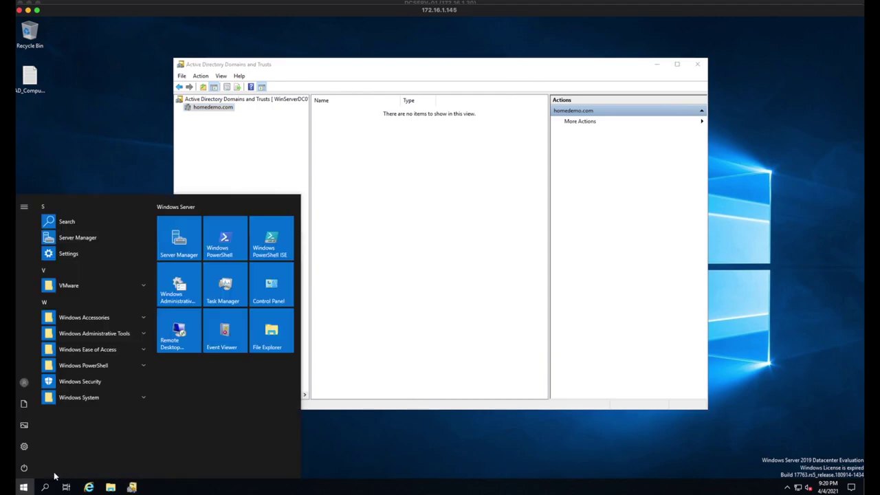
left_click(126, 334)
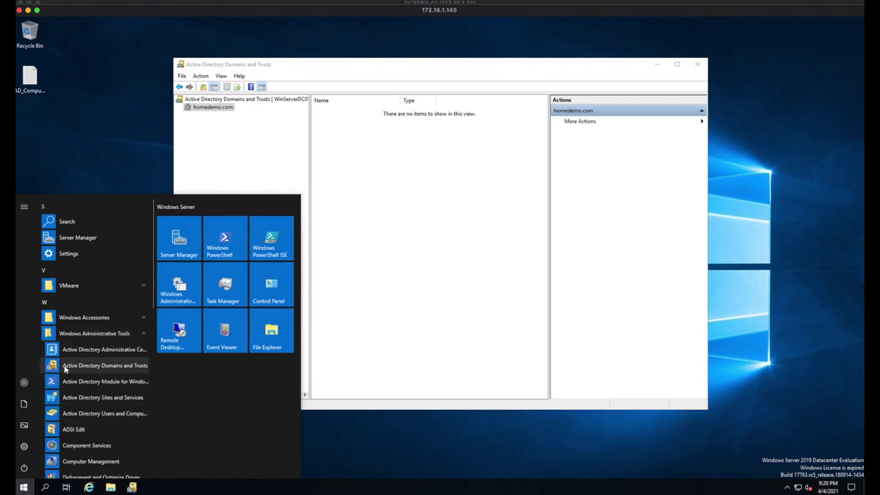
left_click(474, 316)
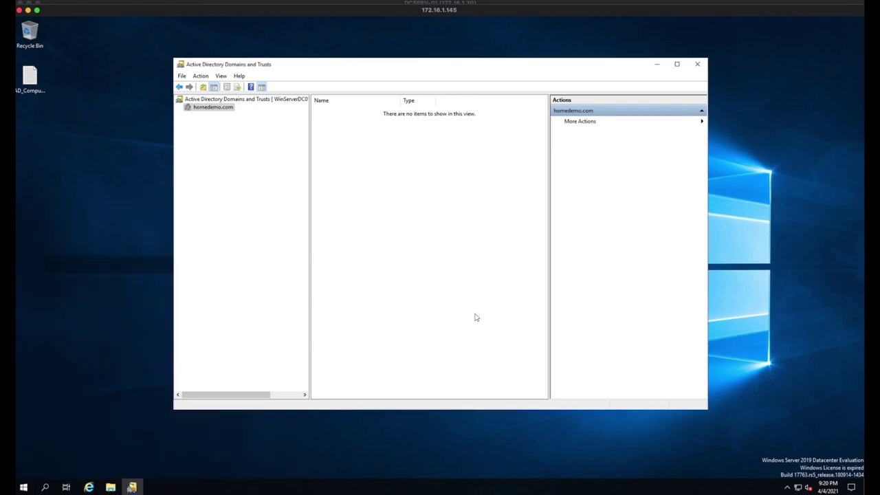
left_click(303, 254)
Open the homedemo.com domain's properties, review the general and management details, and bring up its trusts.
left_click_drag(255, 63, 242, 60)
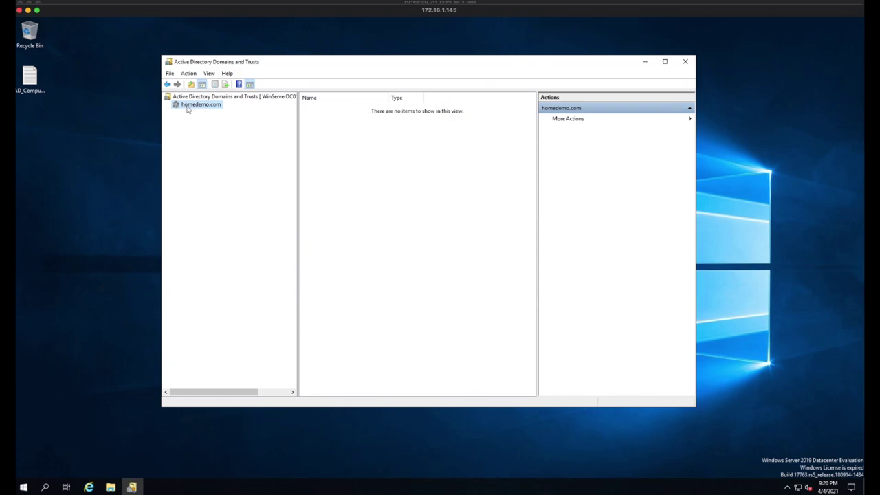
right_click(206, 107)
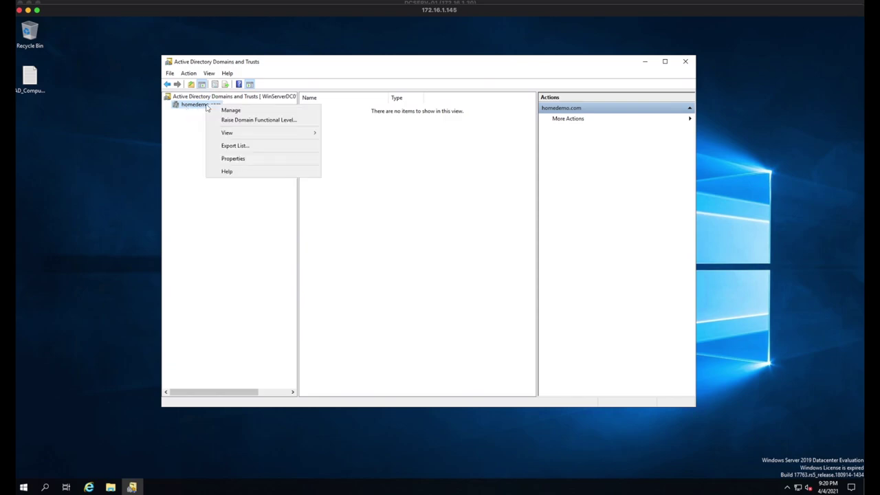
left_click(252, 161)
left_click_drag(266, 117, 342, 123)
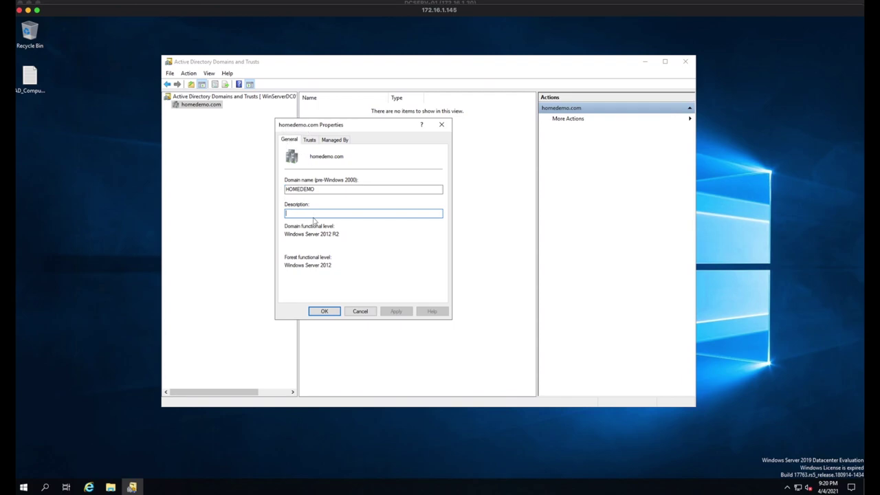
left_click_drag(317, 189, 277, 191)
left_click(295, 214)
left_click(338, 140)
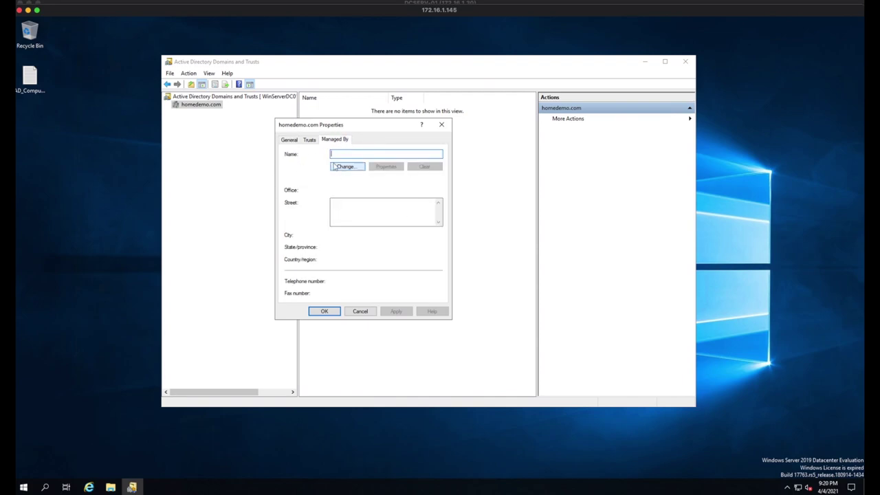
left_click(310, 141)
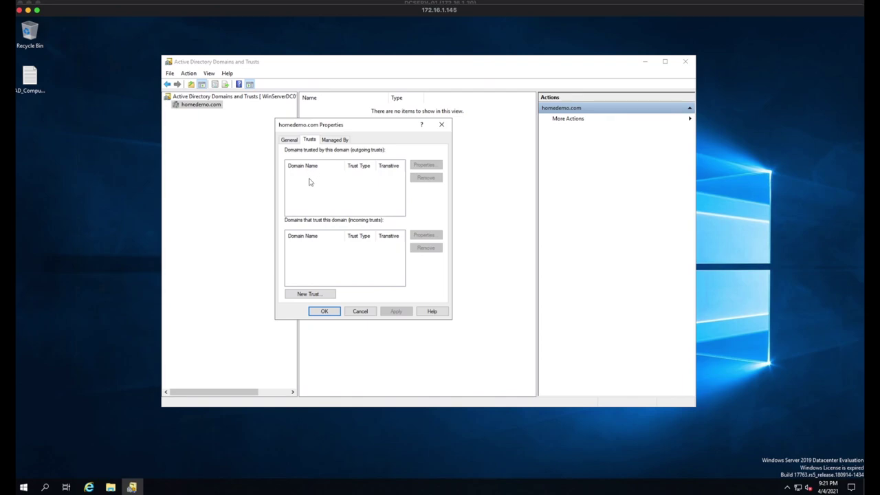
Start a new trust from homedemo.com and enter redghost.com as the trust name.
left_click(319, 297)
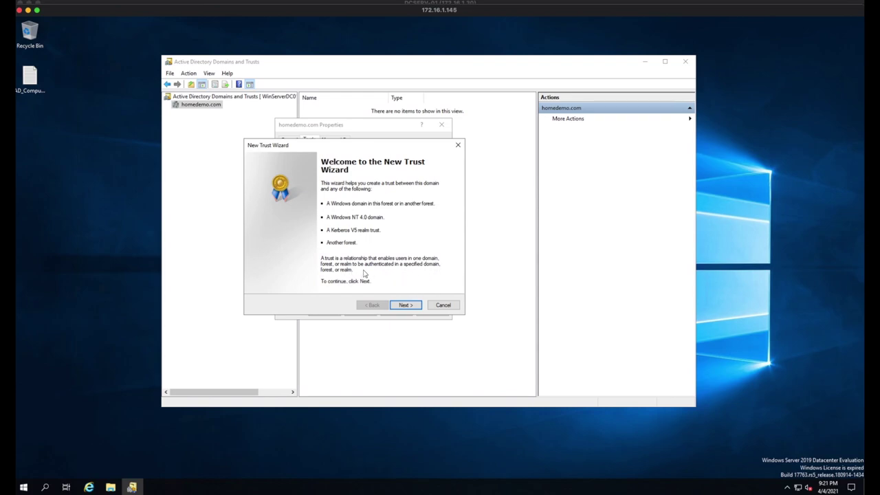
left_click(406, 306)
left_click_drag(316, 146, 331, 137)
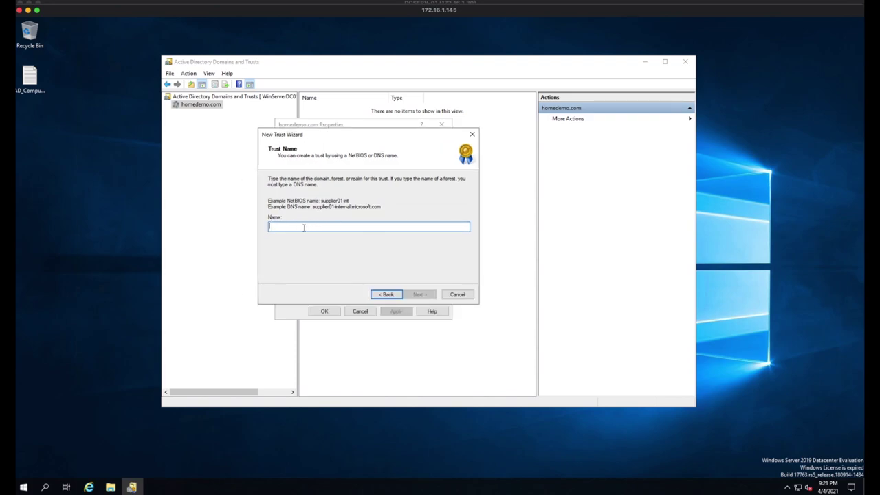
type("redghost.com")
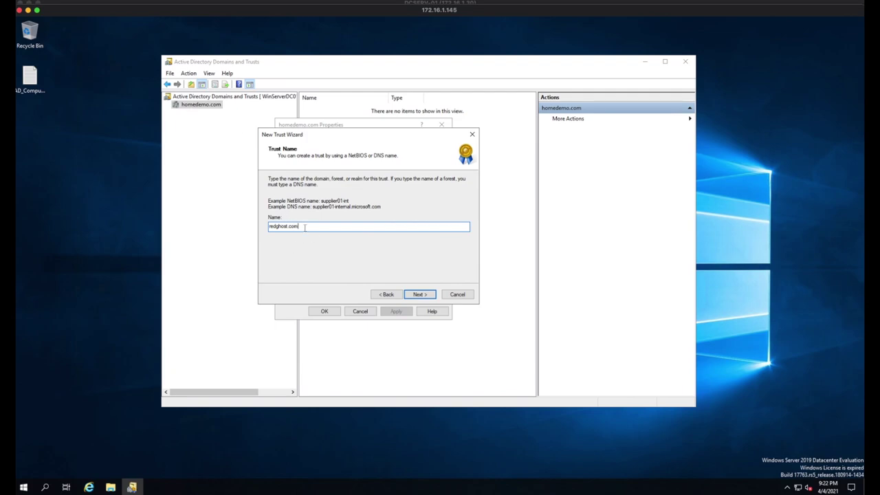
left_click(422, 294)
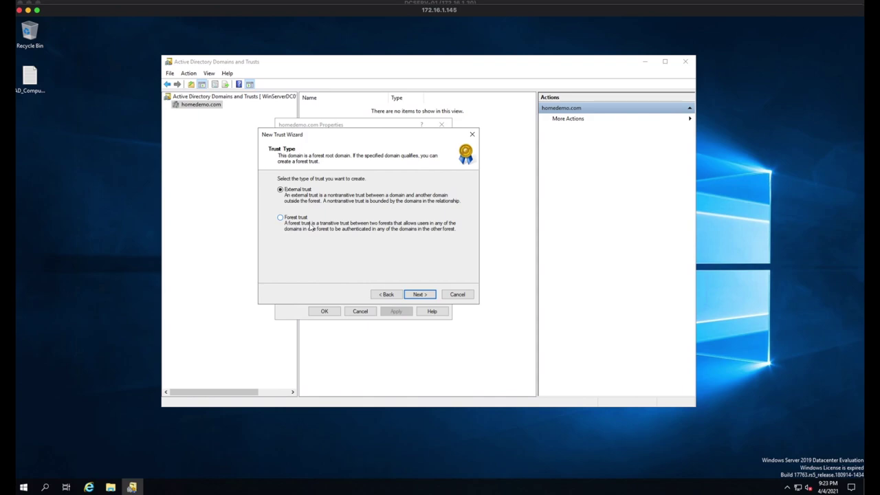
Choose a forest trust and keep its direction as two-way.
left_click(281, 218)
left_click(425, 297)
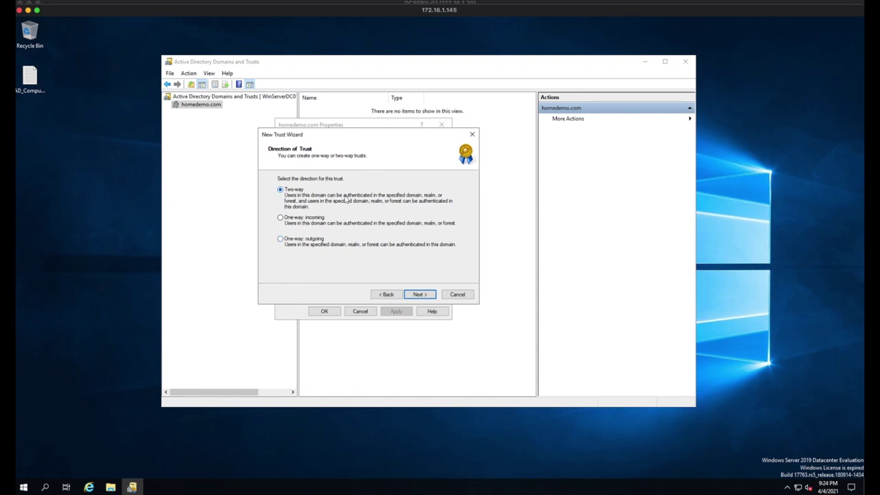
left_click(426, 297)
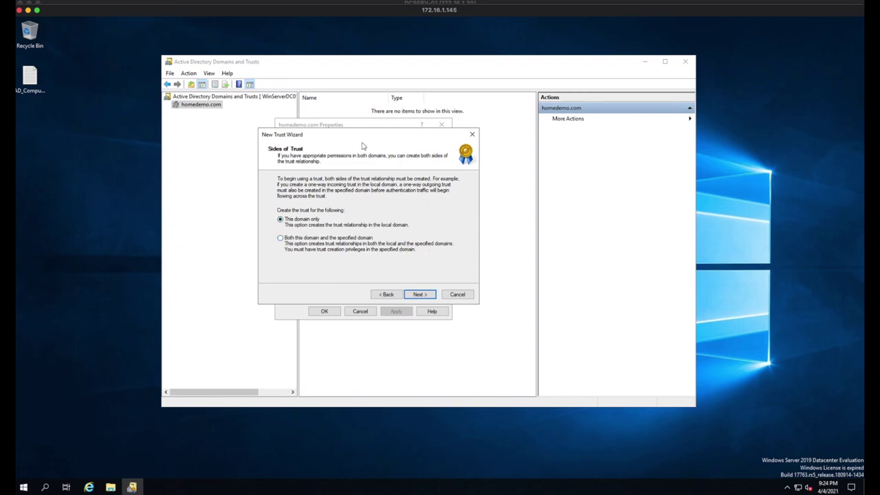
Switch to DCSERV-01 and view the trusts in the redghost.com domain's properties.
left_click(413, 78)
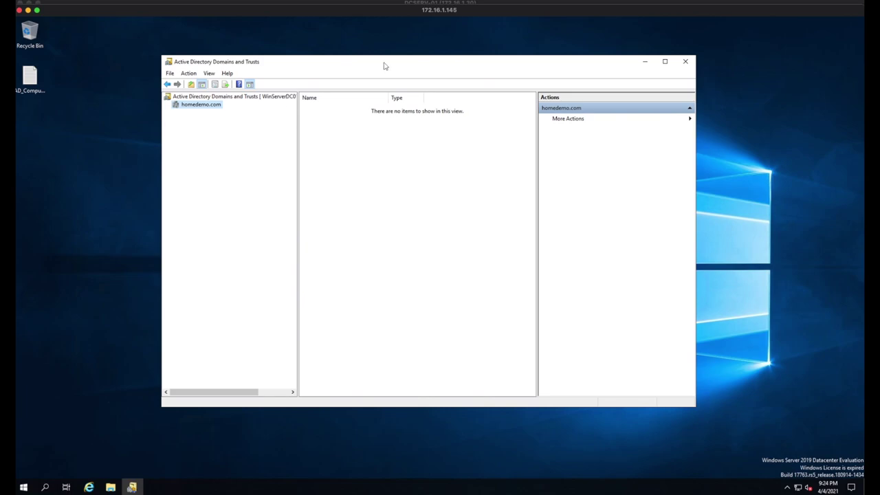
left_click_drag(383, 67, 410, 92)
left_click(330, 135)
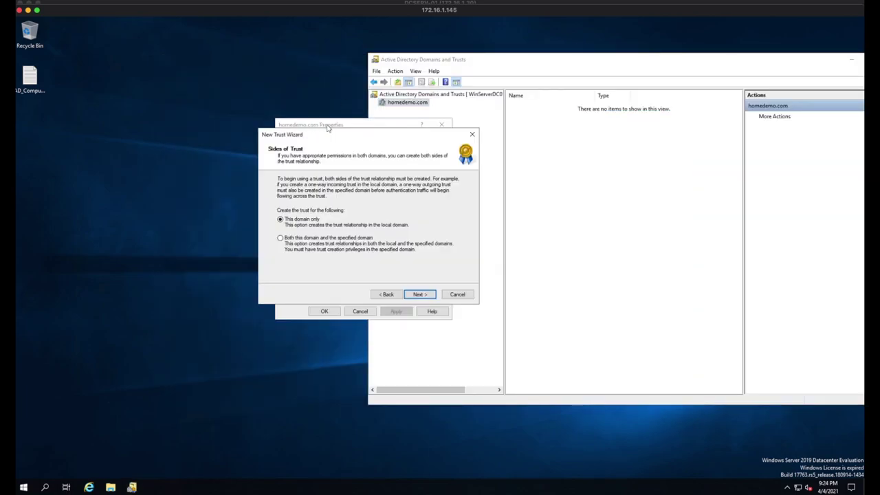
left_click(350, 4)
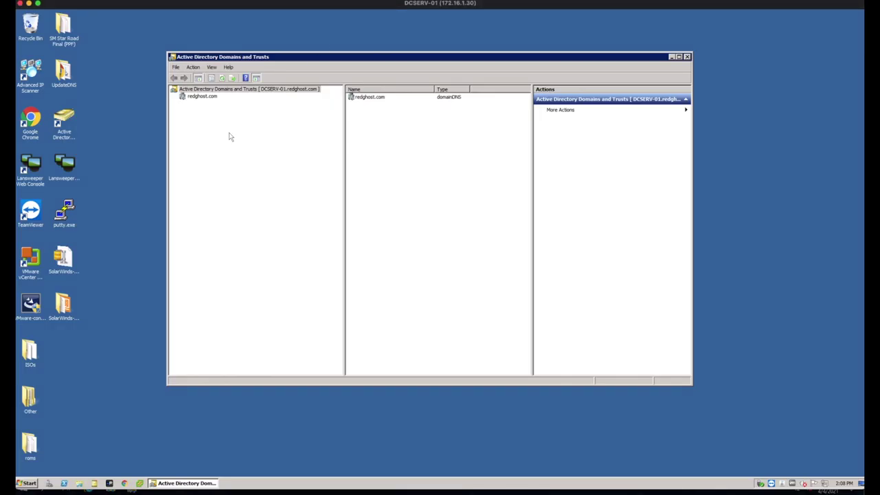
right_click(197, 96)
left_click(228, 124)
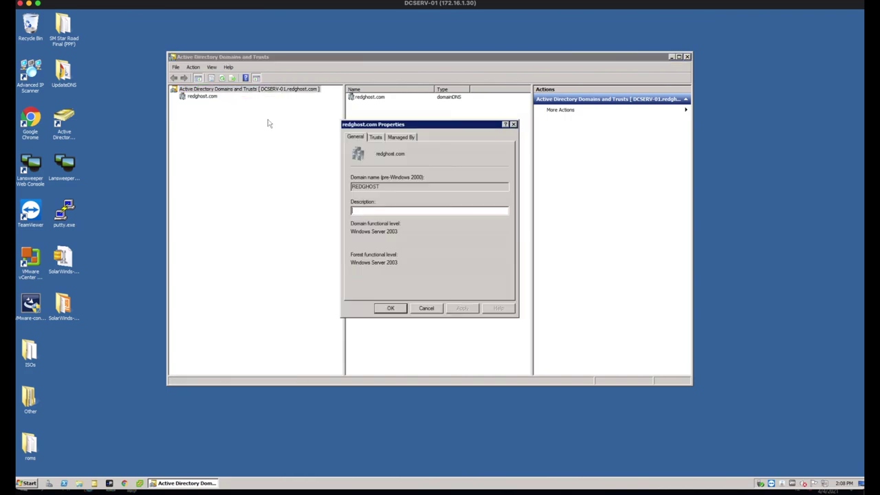
left_click(374, 137)
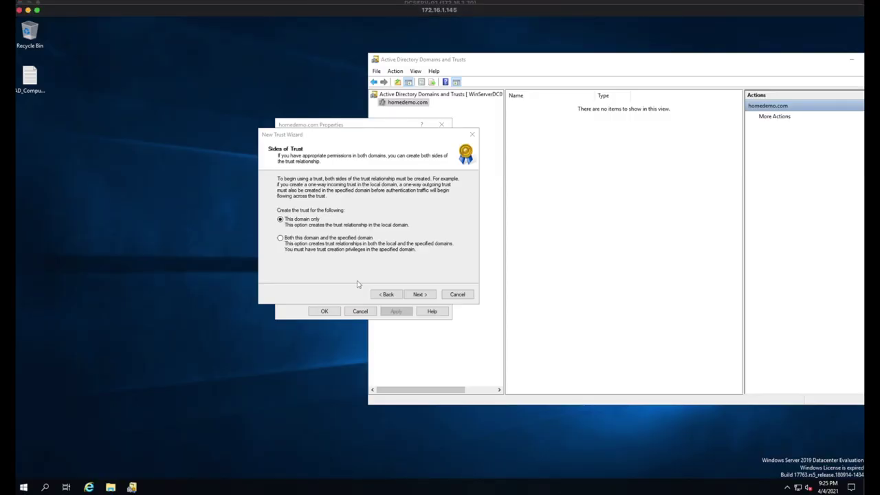
Return to the 172.16.1.145 server, create the trust for both domains, and enter the redghost.com administrative account's user name and password.
left_click(348, 272)
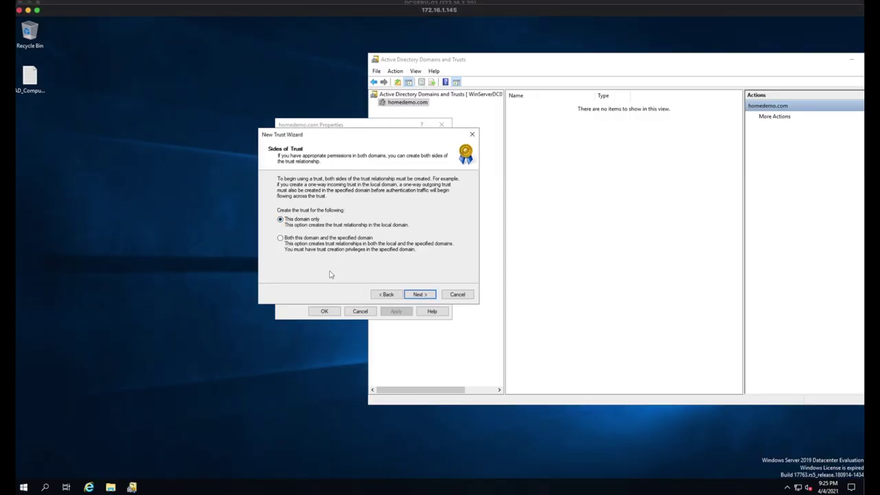
left_click(295, 241)
left_click(421, 294)
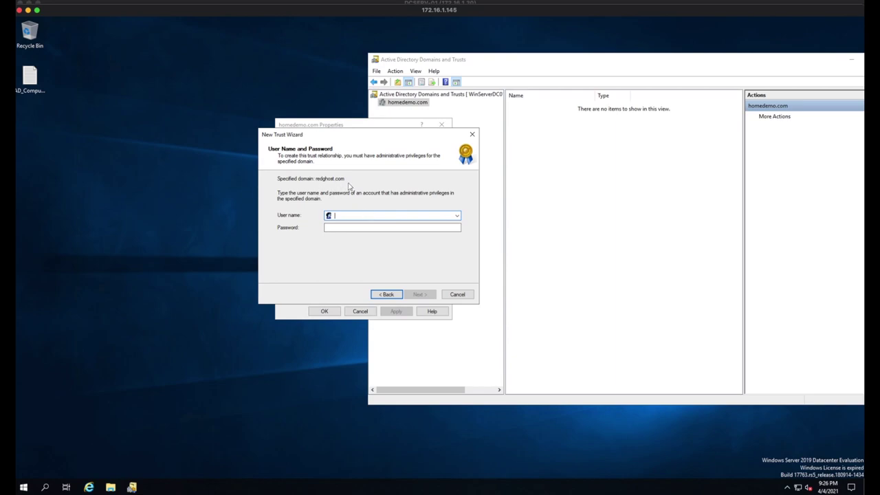
left_click(419, 296)
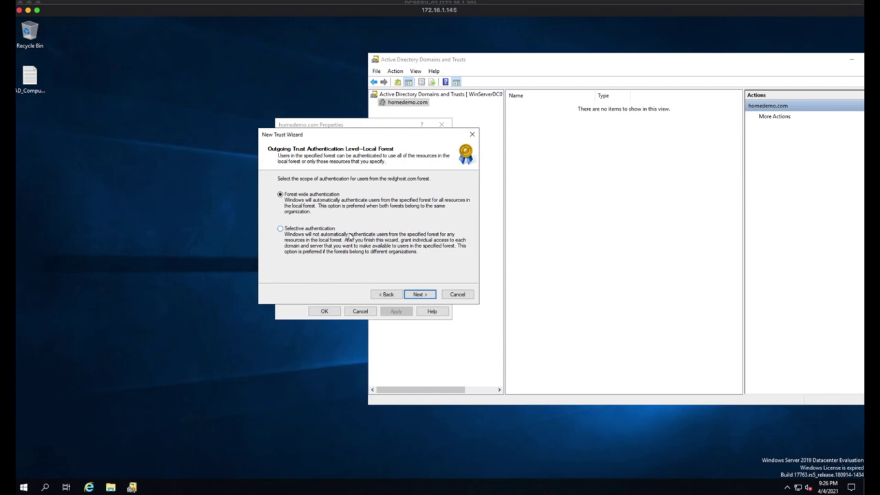
Accept forest-wide authentication for both the local and redghost.com forests, review the selected trust settings and create the trust.
left_click(425, 294)
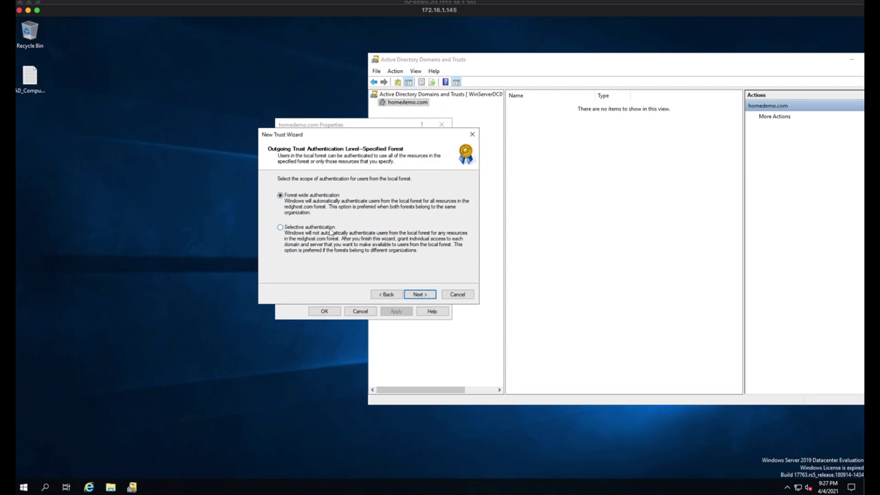
left_click(419, 294)
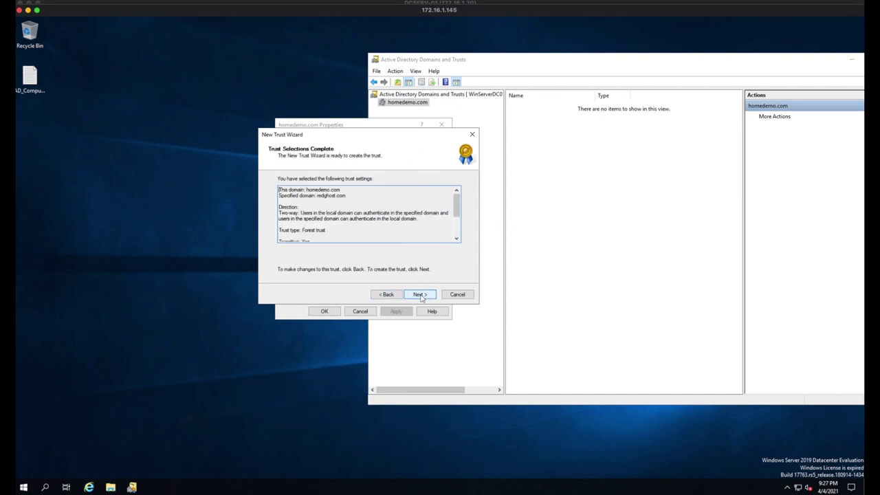
mouse_move(279, 190)
left_mouse_down()
mouse_move(343, 186)
mouse_move(357, 198)
mouse_move(281, 198)
left_mouse_up()
left_click(332, 207)
mouse_move(457, 201)
left_mouse_down()
mouse_move(458, 233)
mouse_move(458, 197)
left_mouse_up()
left_click(426, 296)
left_click(424, 294)
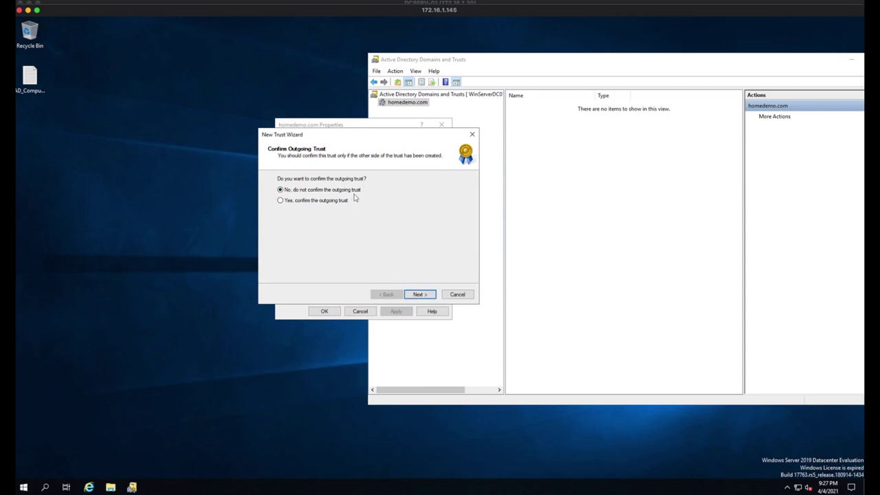
Choose to confirm both the outgoing and the incoming trust with redghost.com.
left_click(280, 200)
left_click(419, 294)
left_click(293, 202)
left_click(427, 295)
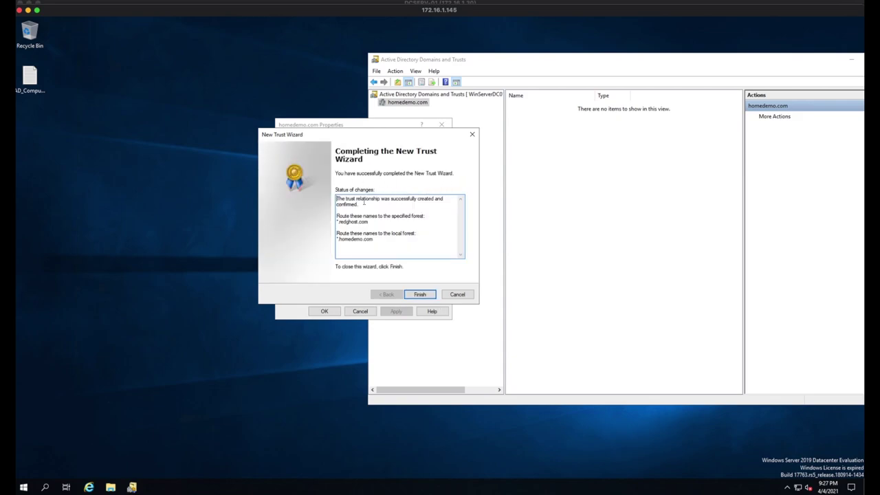
Review the trust creation status and name routing, finish the New Trust Wizard and close the homedemo.com properties.
left_click_drag(396, 205, 321, 196)
left_click(370, 219)
left_click_drag(369, 217, 330, 239)
left_click(369, 216)
left_click(391, 241)
left_click(340, 245)
left_click(420, 294)
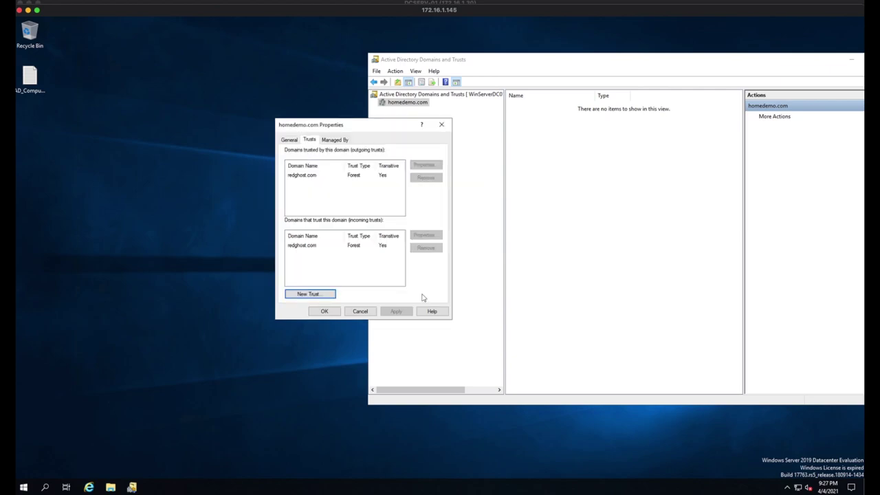
left_click(326, 313)
Reopen the homedemo.com domain's properties and check its outgoing and incoming trust entries for redghost.com.
right_click(375, 99)
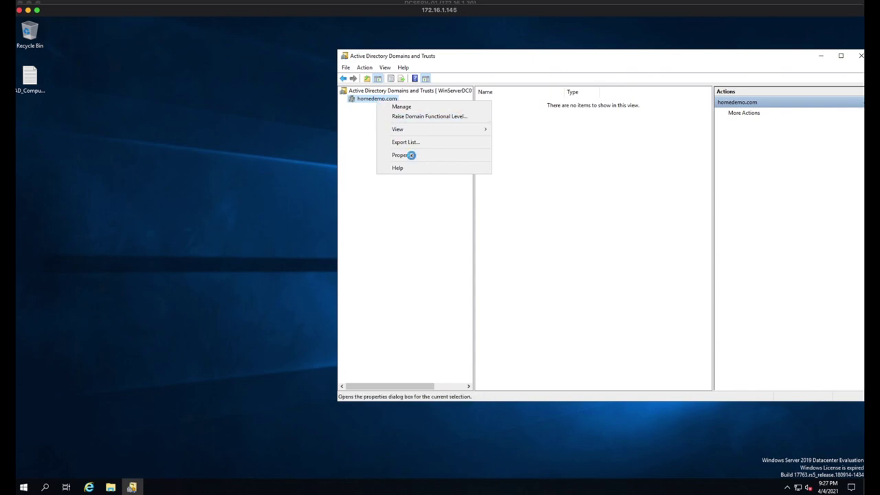
left_click(411, 155)
left_click(310, 140)
left_click_drag(338, 126, 451, 142)
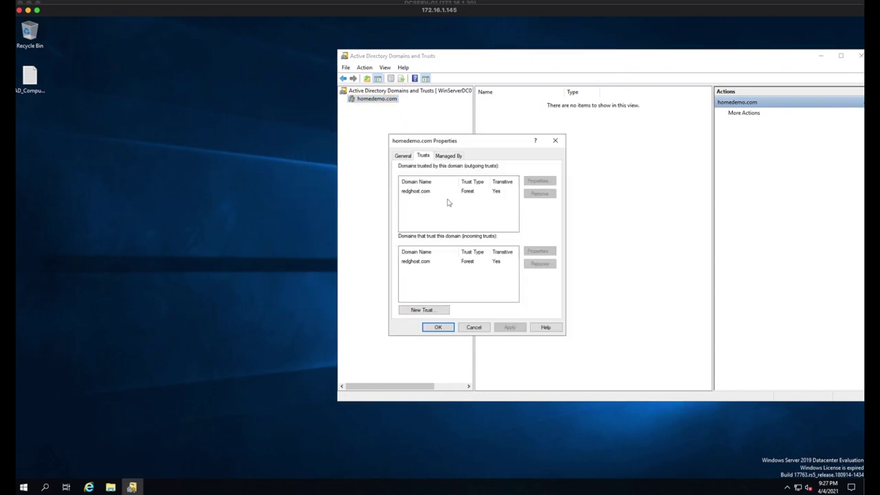
left_click(413, 193)
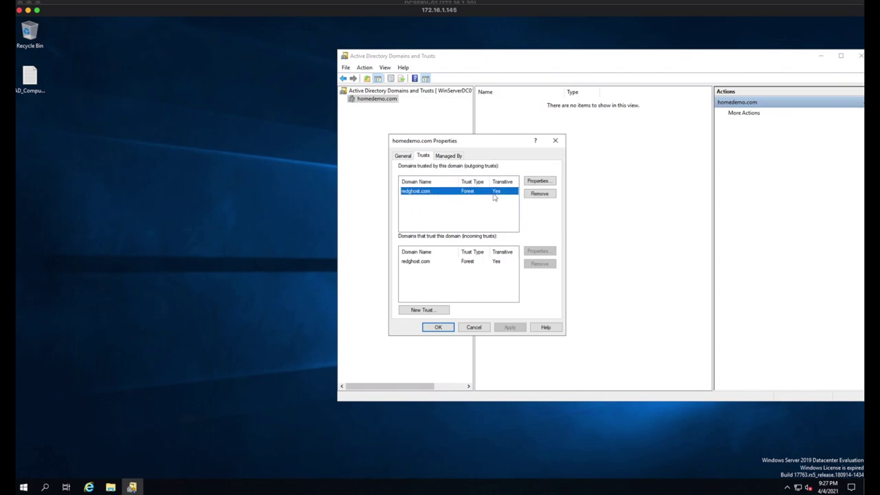
left_click(417, 262)
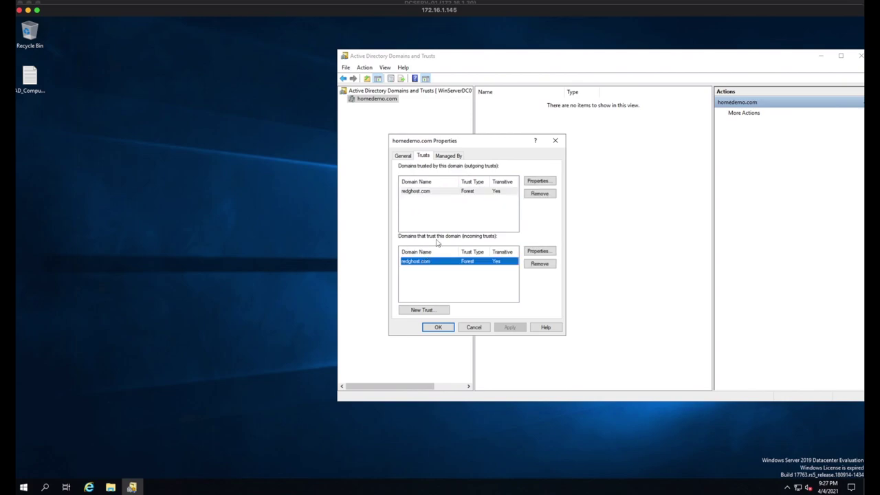
left_click(443, 194)
left_click(440, 264)
Switch to DCSERV-01, reopen the redghost.com domain's properties to check its outgoing and incoming trusts, and close them.
key("ctrl+Right")
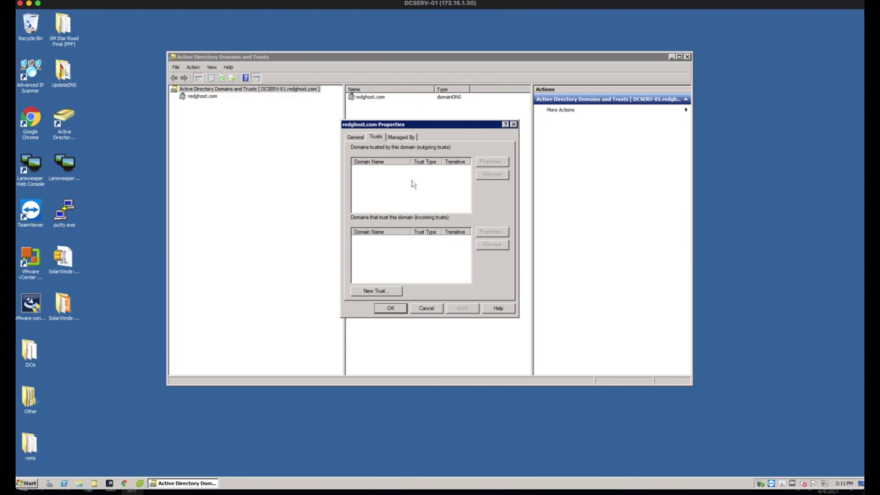
left_click(513, 124)
right_click(205, 99)
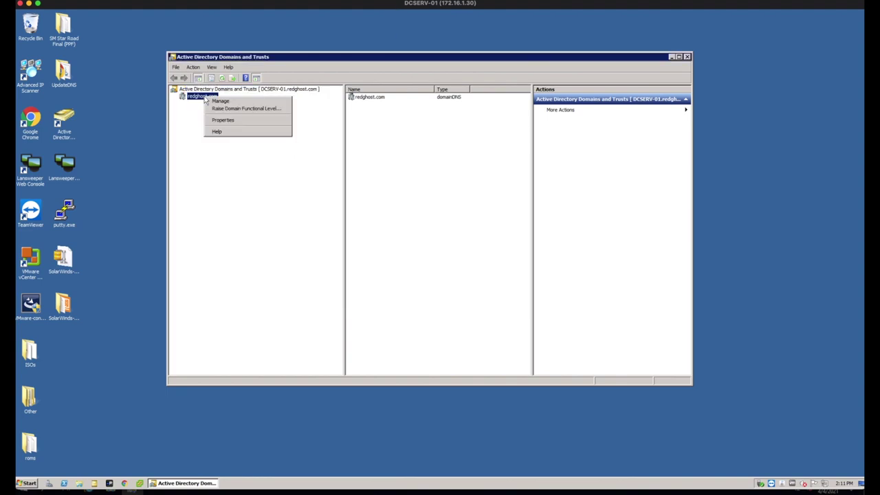
left_click(233, 126)
left_click(376, 138)
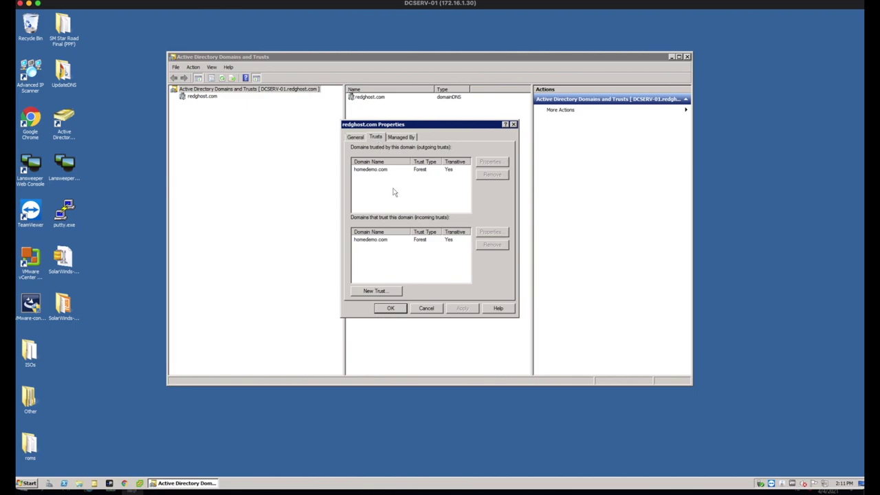
left_click_drag(410, 125, 356, 111)
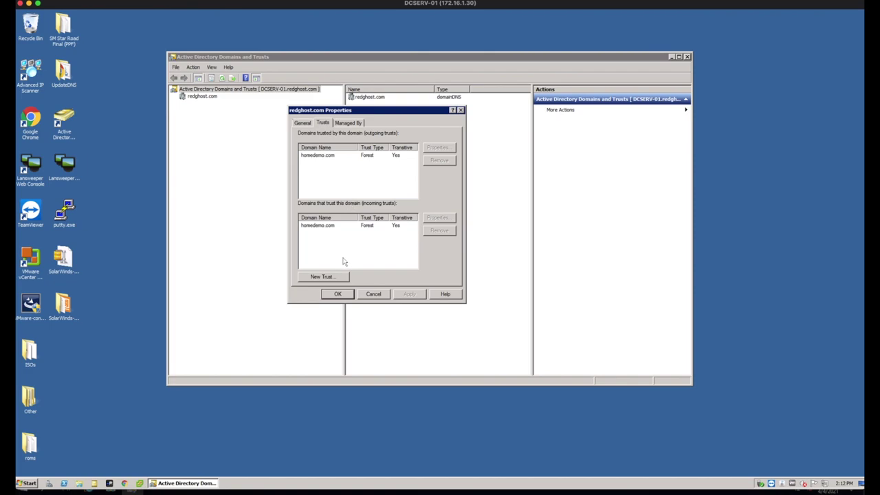
left_click(337, 294)
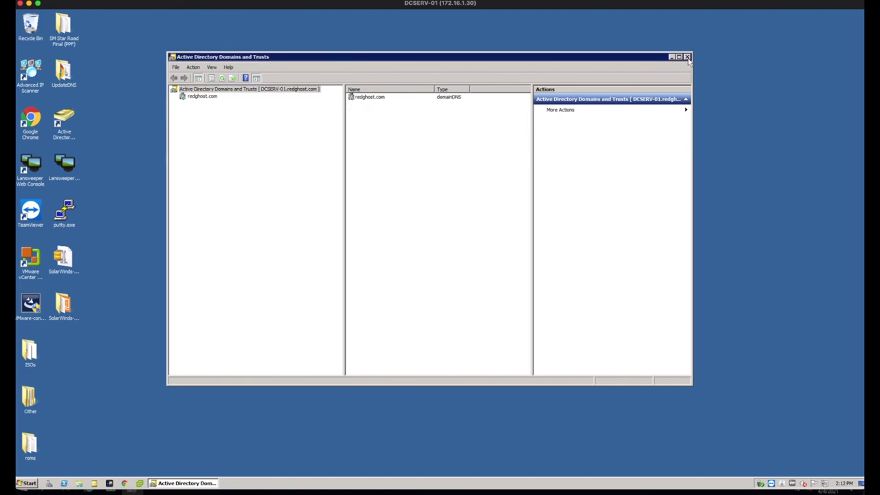
Close Active Directory Domains and Trusts, open Active Directory Users and Computers maximized, and expand the redghost.com domain.
left_click(687, 57)
double_click(71, 116)
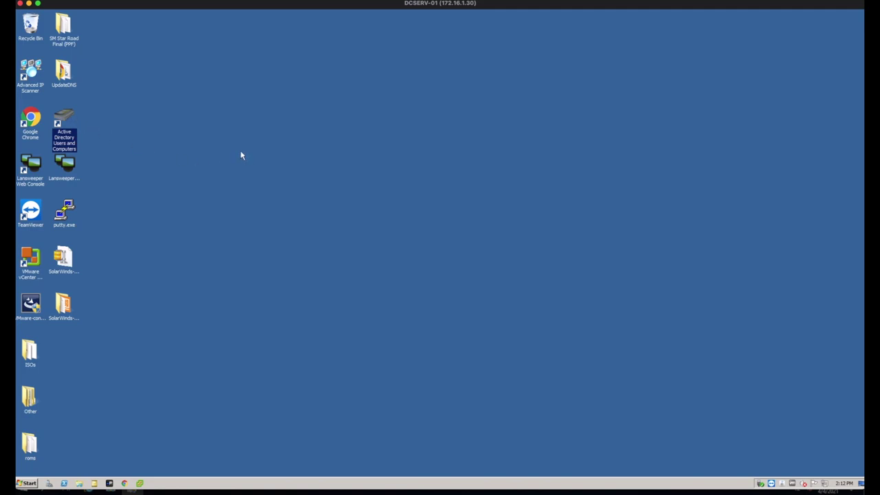
double_click(394, 54)
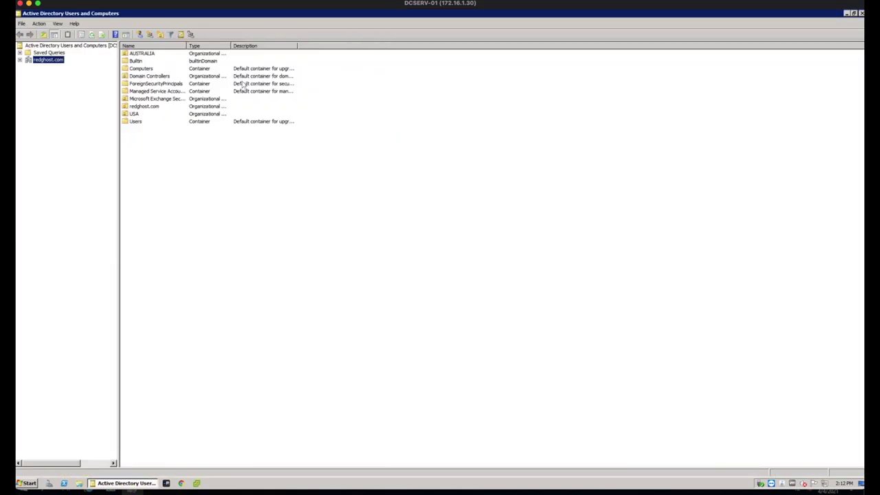
left_click(20, 60)
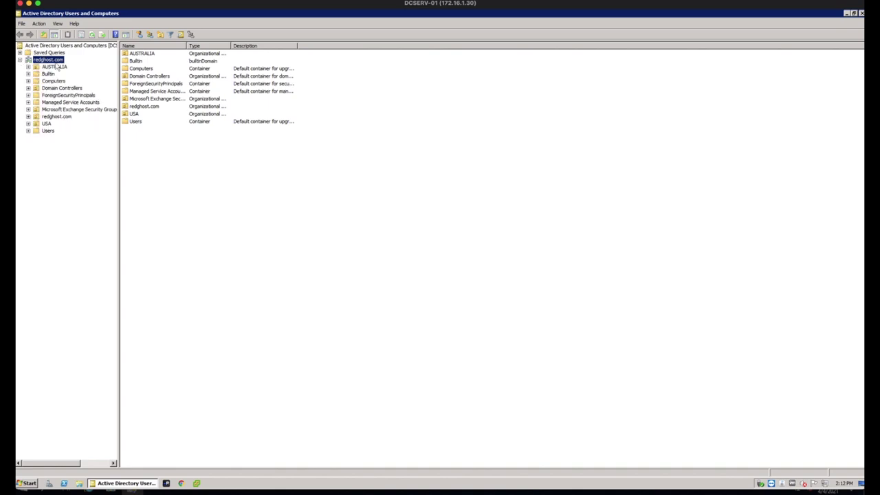
Change the console's domain to homedemo.com and expand it to view its containers.
right_click(46, 60)
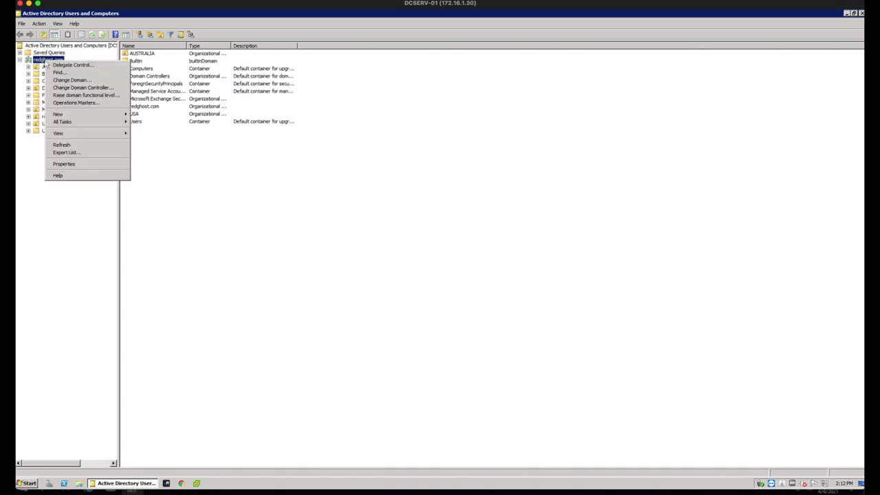
left_click(71, 80)
type("hq.com")
type("demo.com")
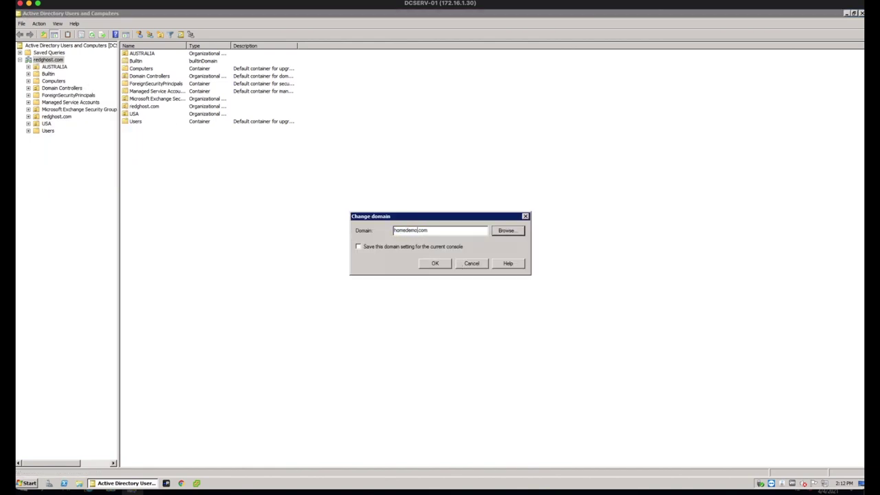
left_click(438, 264)
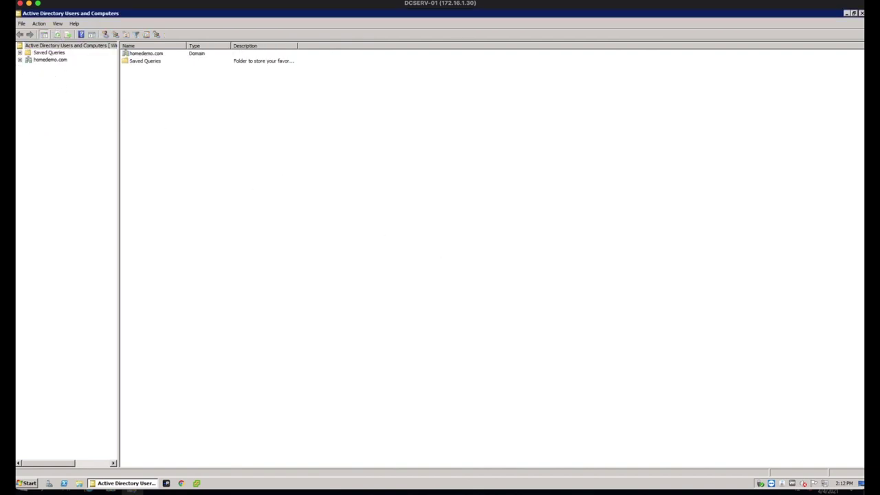
left_click(20, 60)
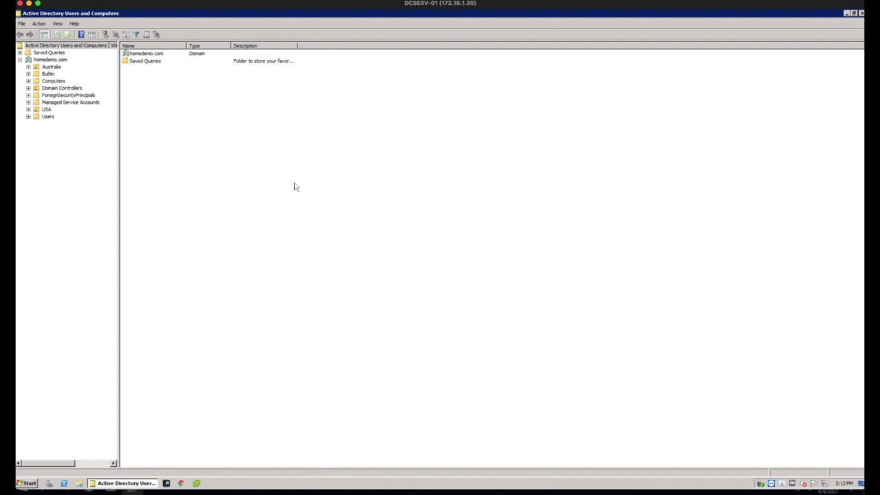
Change the console's domain back to redghost.com and expand its containers.
right_click(41, 60)
left_click(69, 80)
left_click(415, 231)
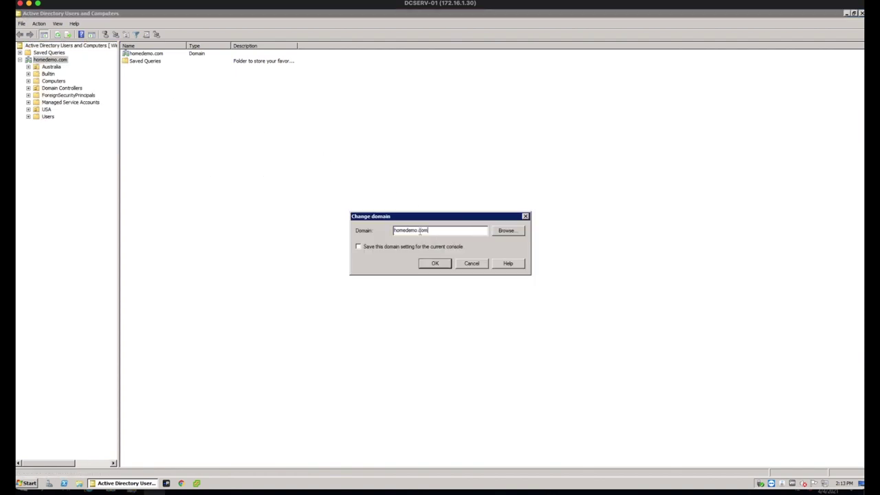
double_click(411, 230)
key("BackSpace")
type("redghost")
key("Return")
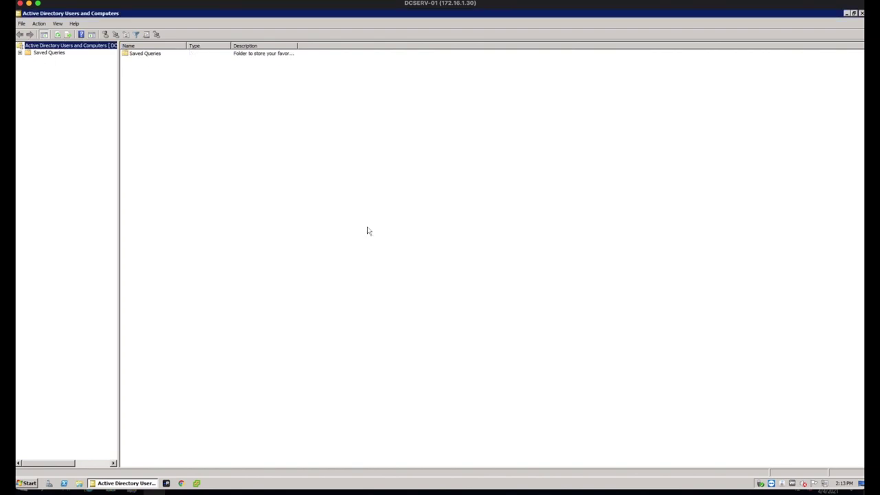
left_click(20, 60)
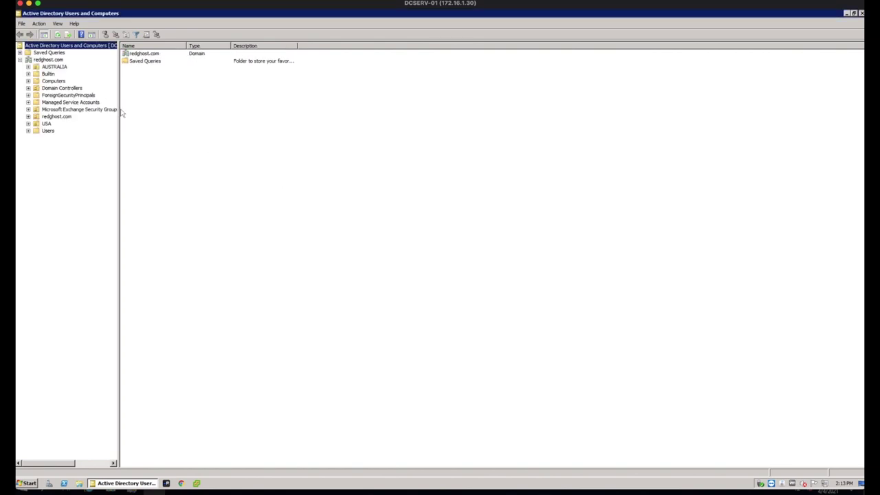